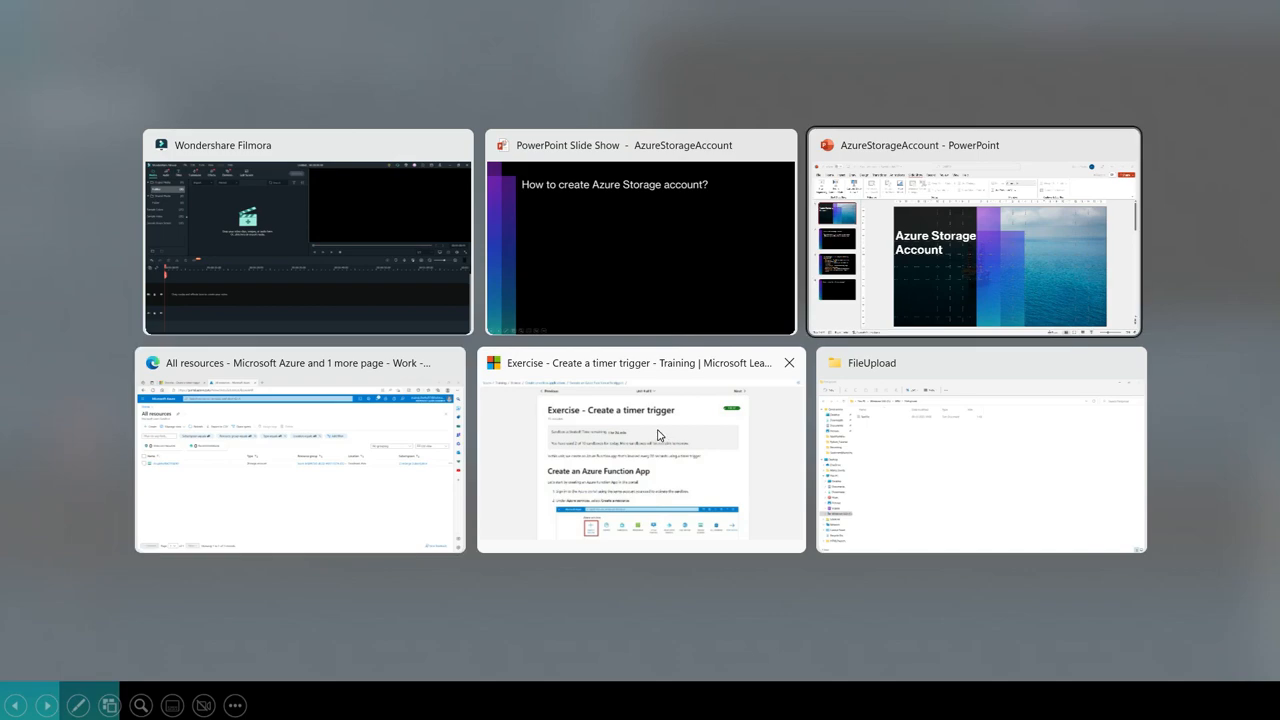
Step: Switch to the browser window with the Azure portal and start creating a new resource from All resources
{"action": "key", "text": "alt+Tab"}
{"action": "key", "text": "Tab"}
{"action": "key", "text": "Tab"}
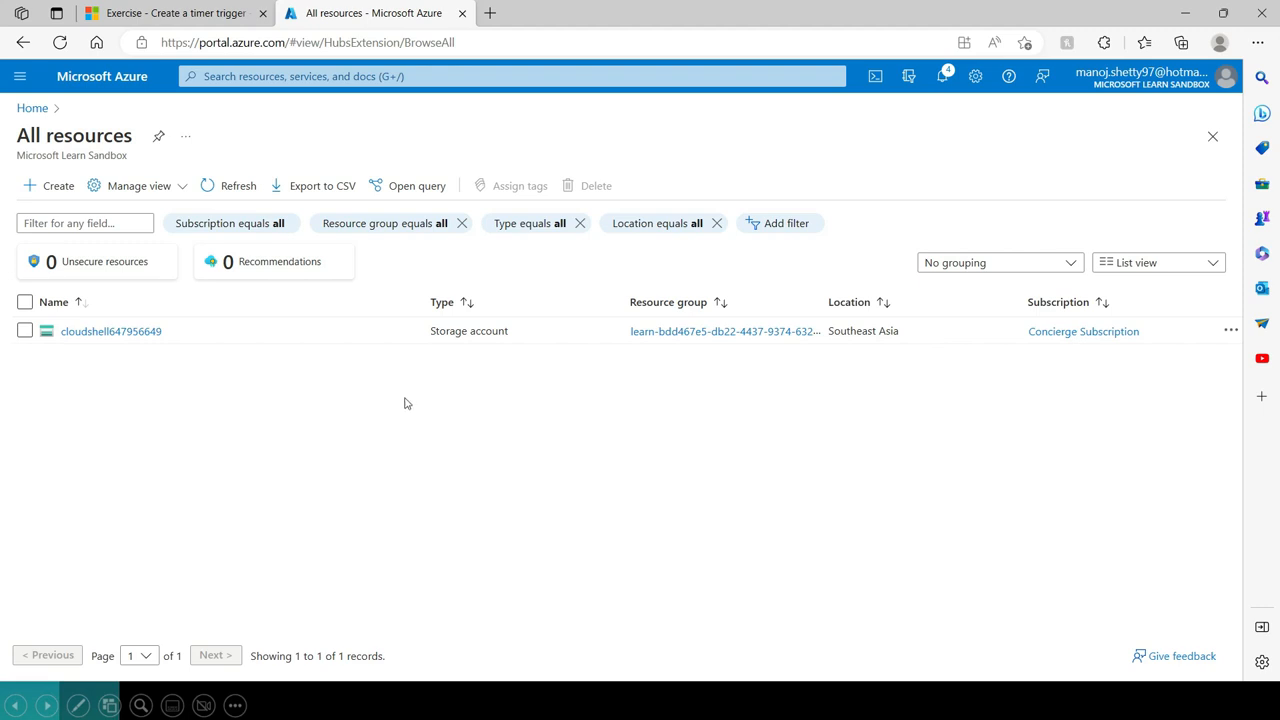
{"action": "left_click", "coordinate": [57, 188]}
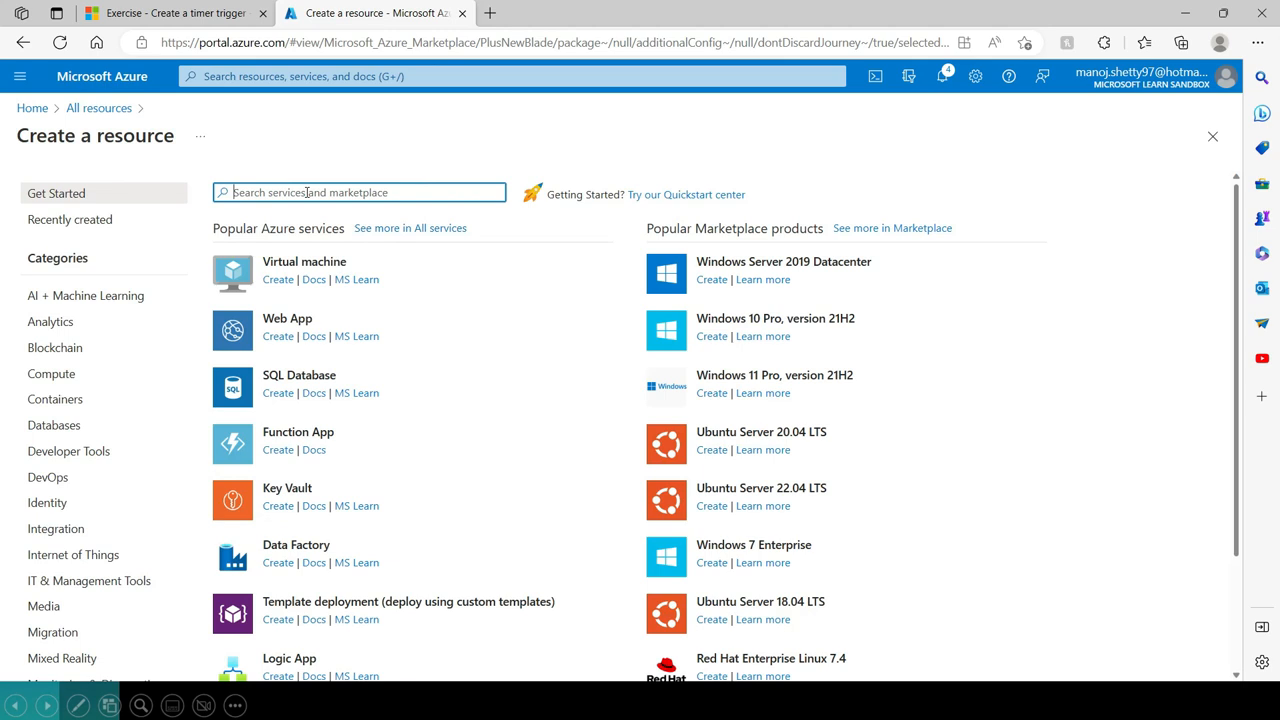
Step: Search the marketplace for storage account and start creating Microsoft's Storage account service
{"action": "type", "text": "storage"}
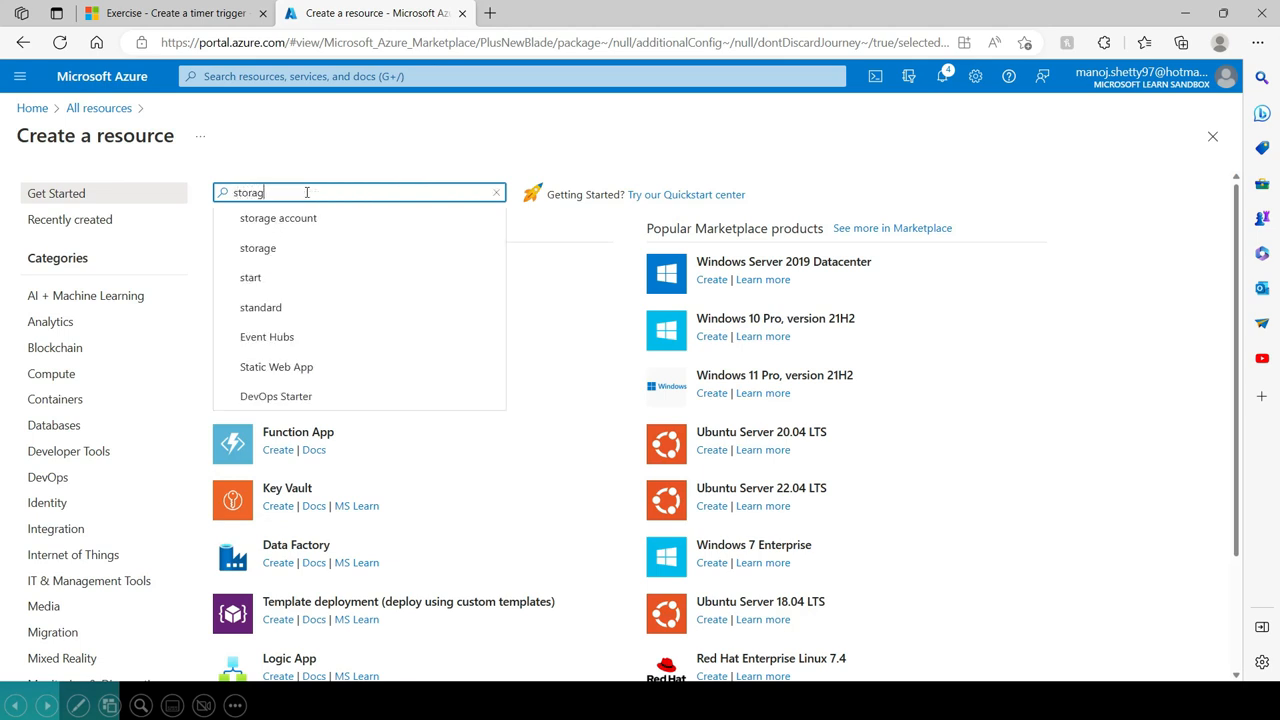
{"action": "left_click", "coordinate": [289, 218]}
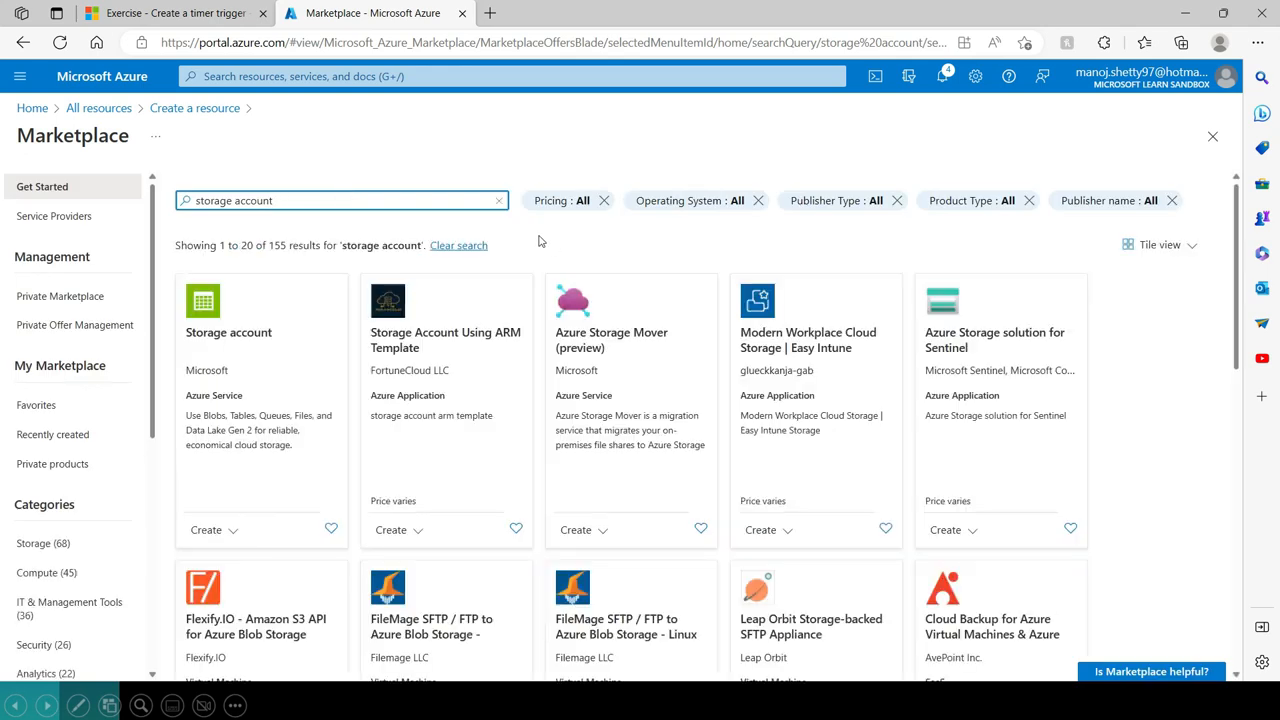
{"action": "left_click", "coordinate": [230, 350]}
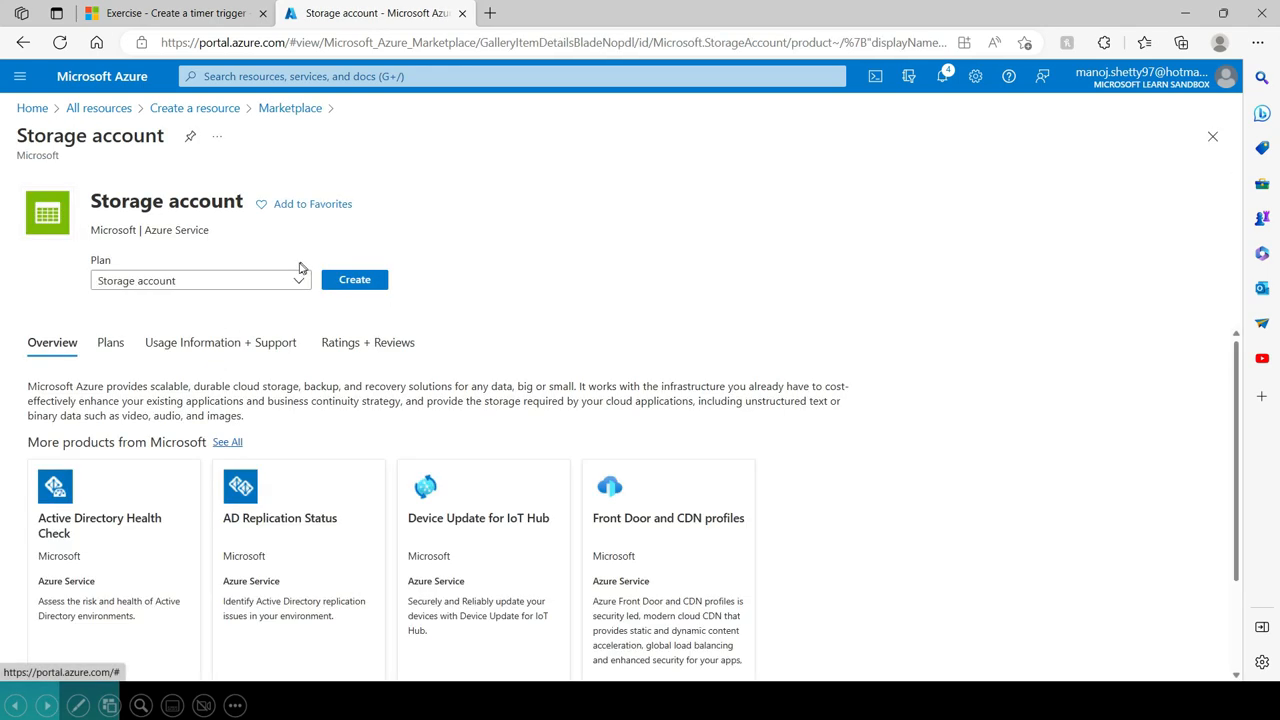
{"action": "left_click", "coordinate": [344, 290]}
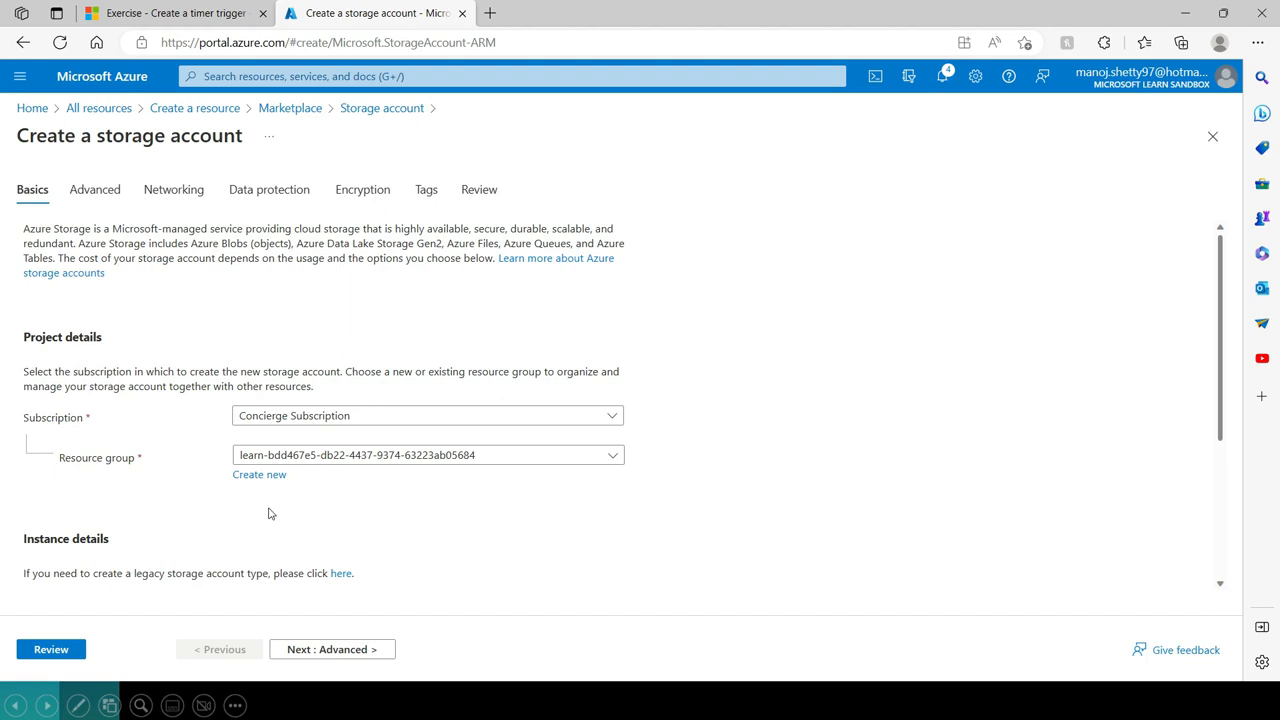
Step: Check the resource group selection in the project details of the new storage account
{"action": "scroll", "coordinate": [140, 480], "scroll_direction": "down", "scroll_amount": 1}
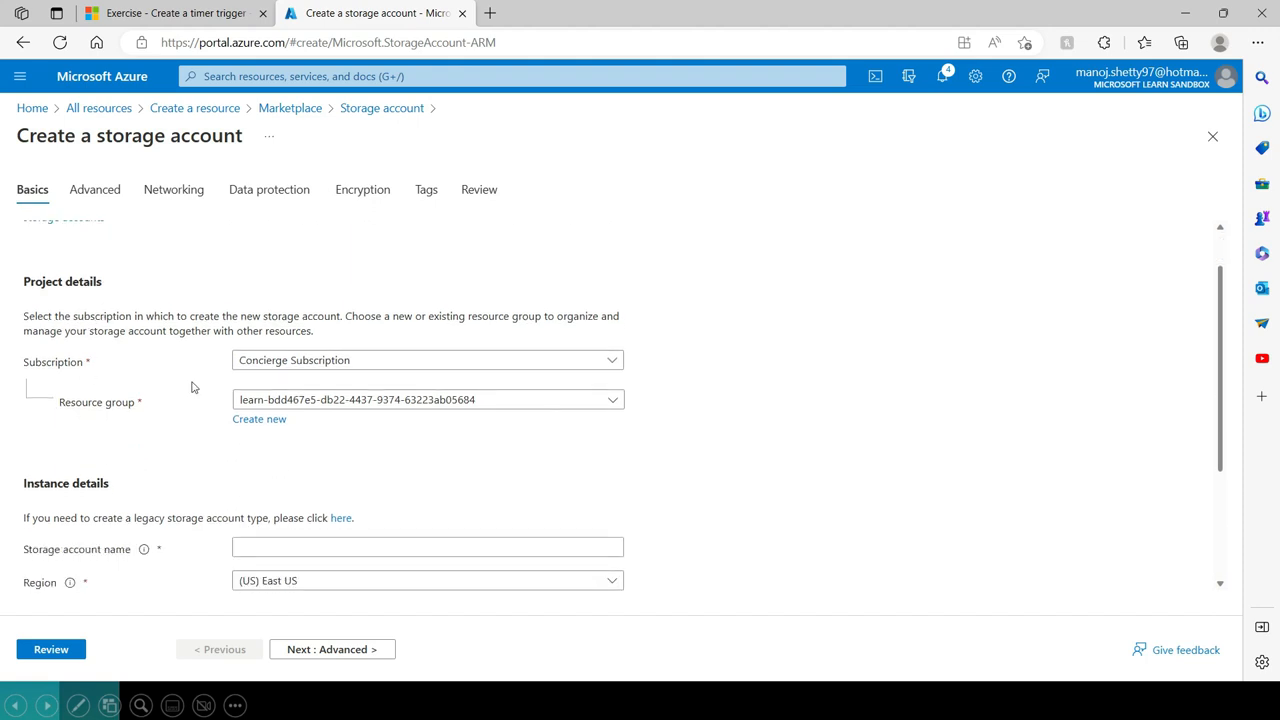
{"action": "left_click", "coordinate": [348, 402]}
{"action": "left_click", "coordinate": [346, 399]}
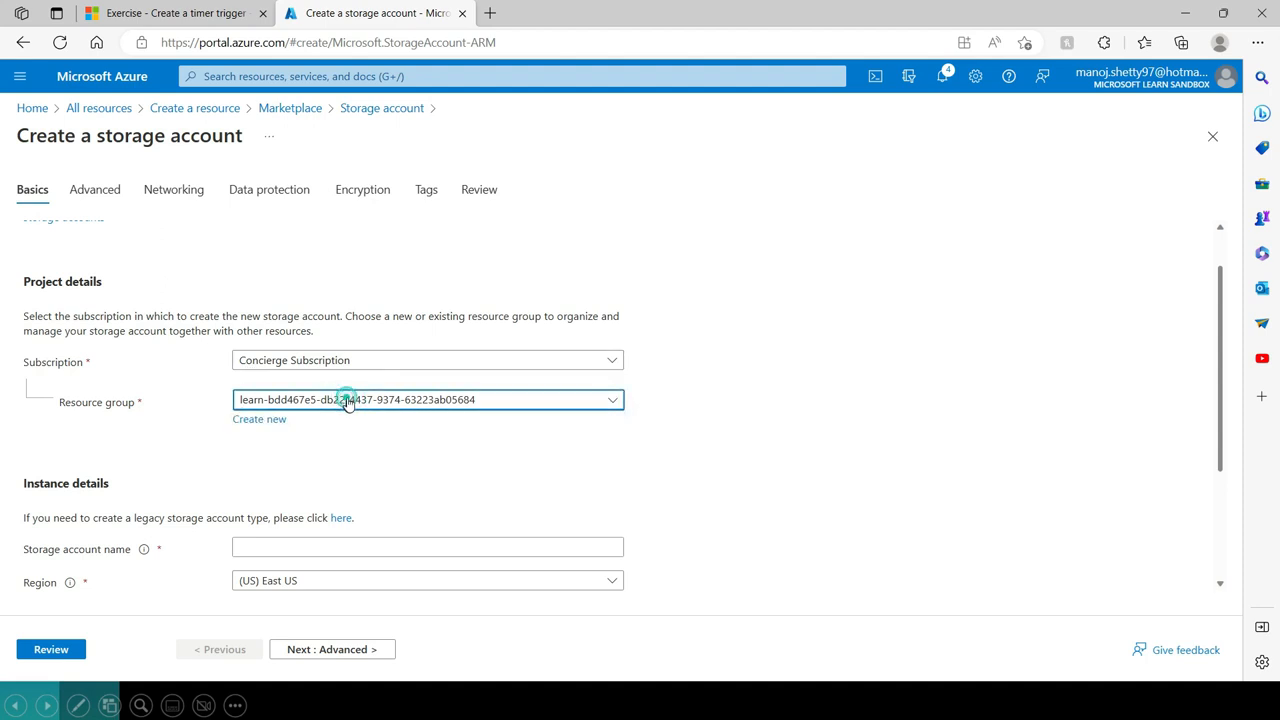
Step: Name the storage account trainingstorageaccount22 in the instance details
{"action": "scroll", "coordinate": [243, 346], "scroll_direction": "down", "scroll_amount": 1}
{"action": "scroll", "coordinate": [479, 440], "scroll_direction": "down", "scroll_amount": 1}
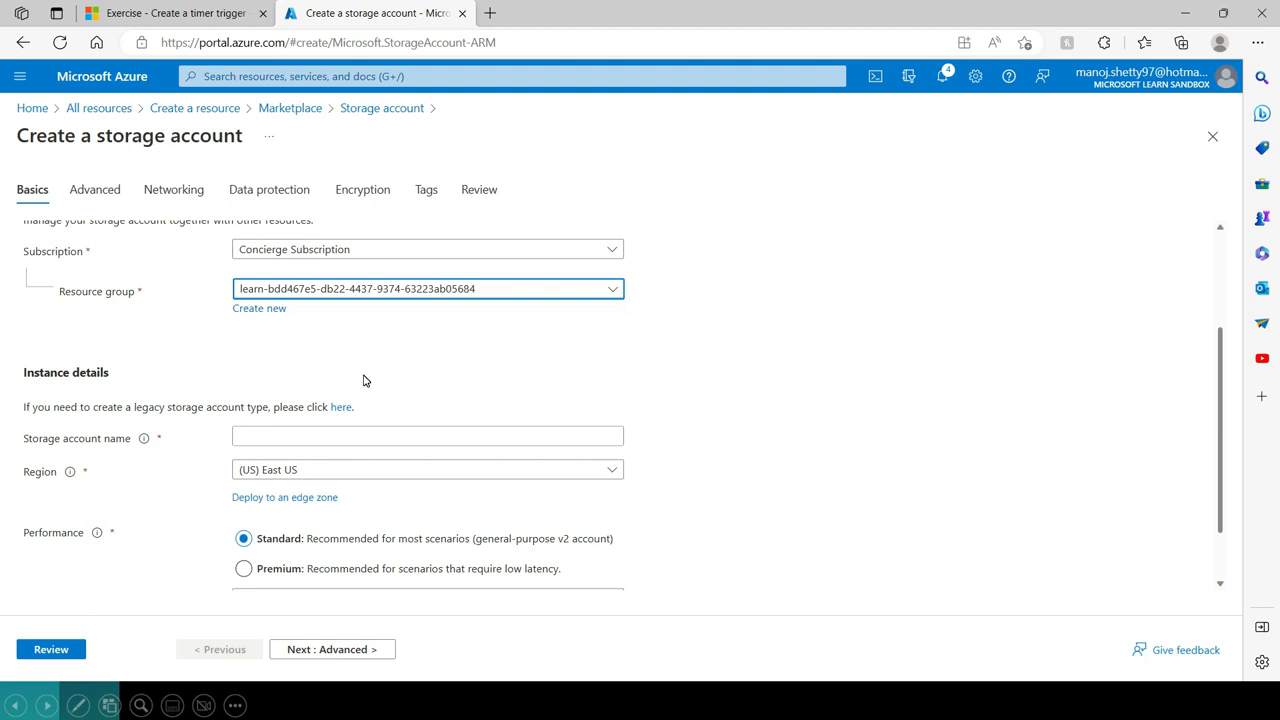
{"action": "scroll", "coordinate": [364, 380], "scroll_direction": "down", "scroll_amount": 1}
{"action": "left_click", "coordinate": [314, 385]}
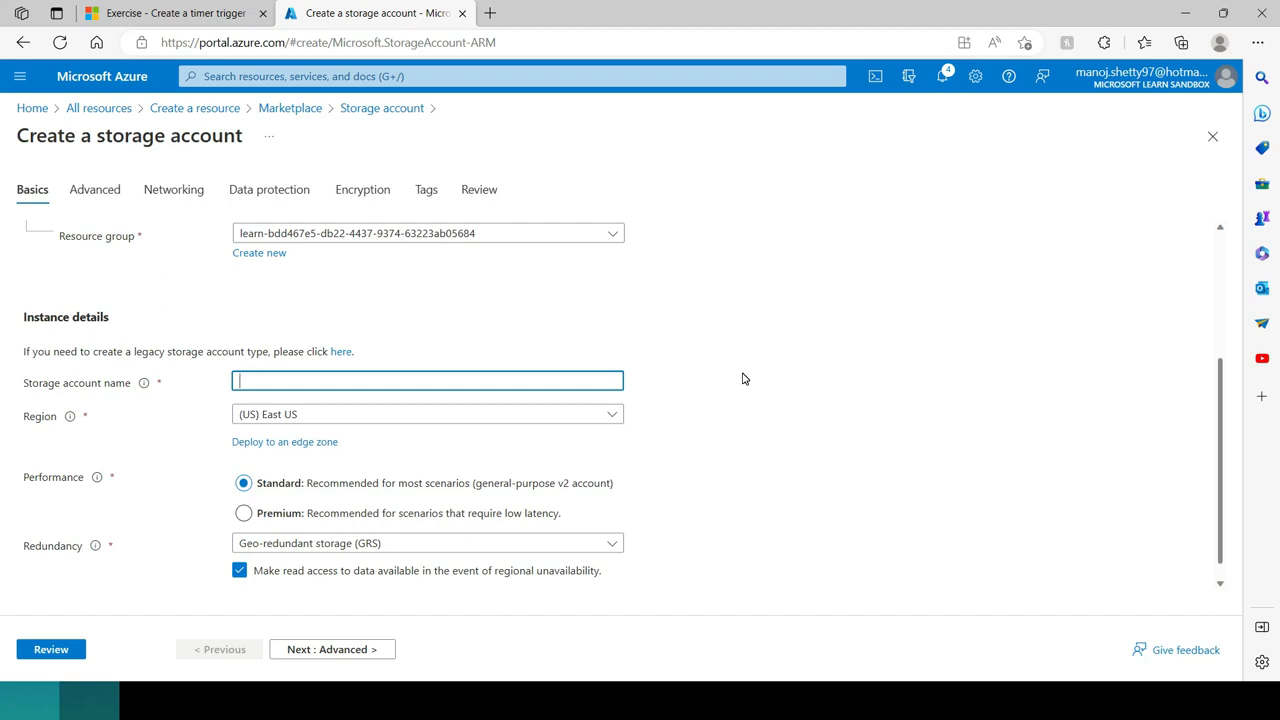
{"action": "type", "text": "Training"}
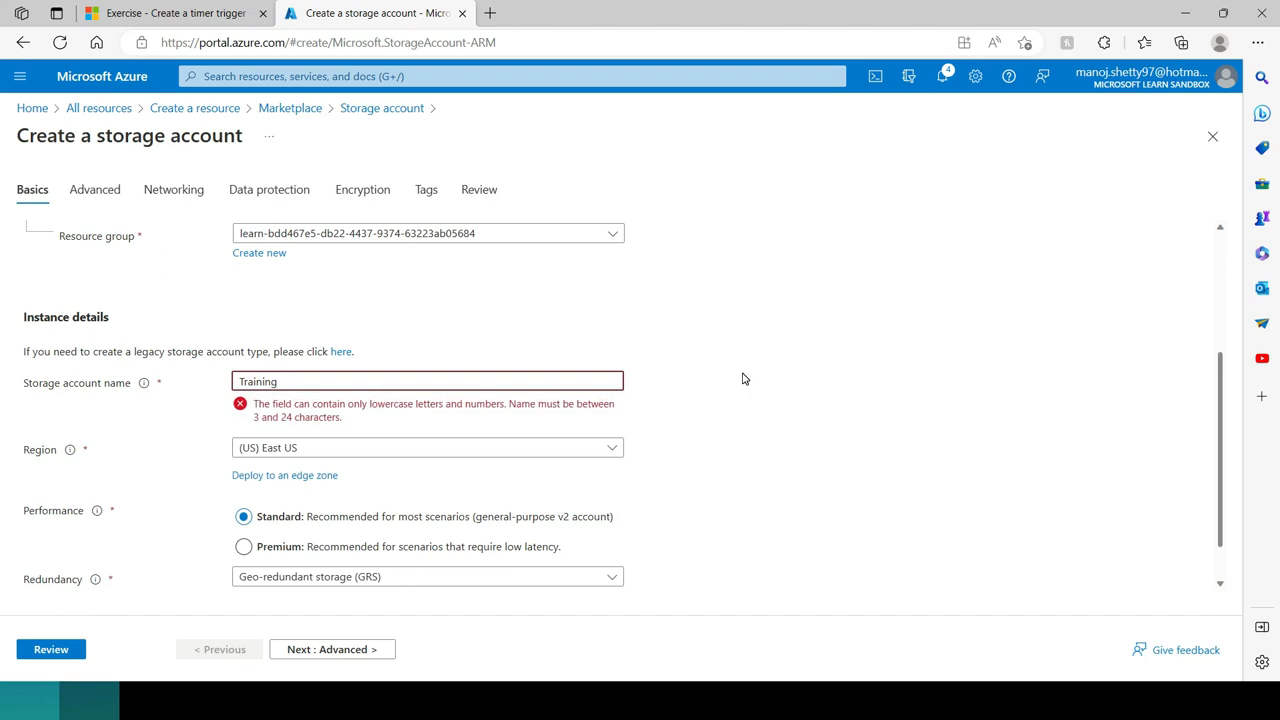
{"action": "key", "text": "Left"}
{"action": "key", "text": "Left"}
{"action": "key", "text": "Left"}
{"action": "key", "text": "BackSpace"}
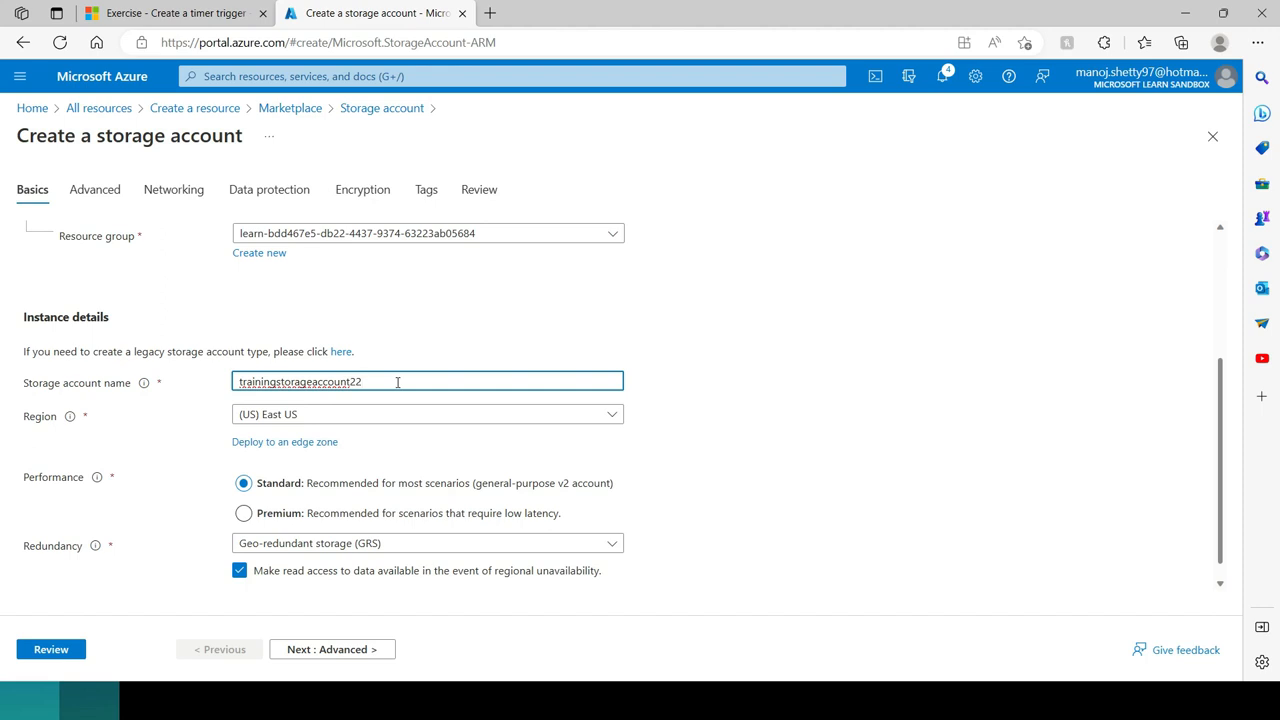
Step: Examine the redundancy options offered for the storage account without changing the selection
{"action": "scroll", "coordinate": [397, 382], "scroll_direction": "down", "scroll_amount": 1}
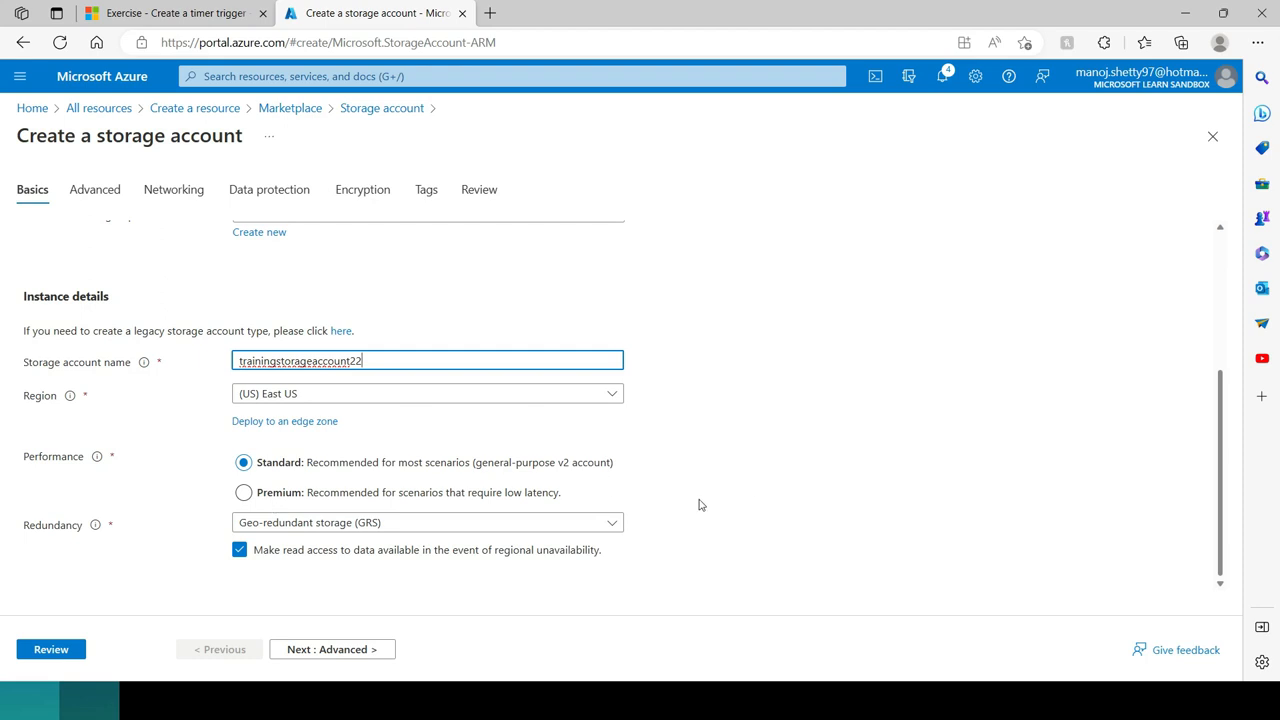
{"action": "left_click", "coordinate": [308, 531]}
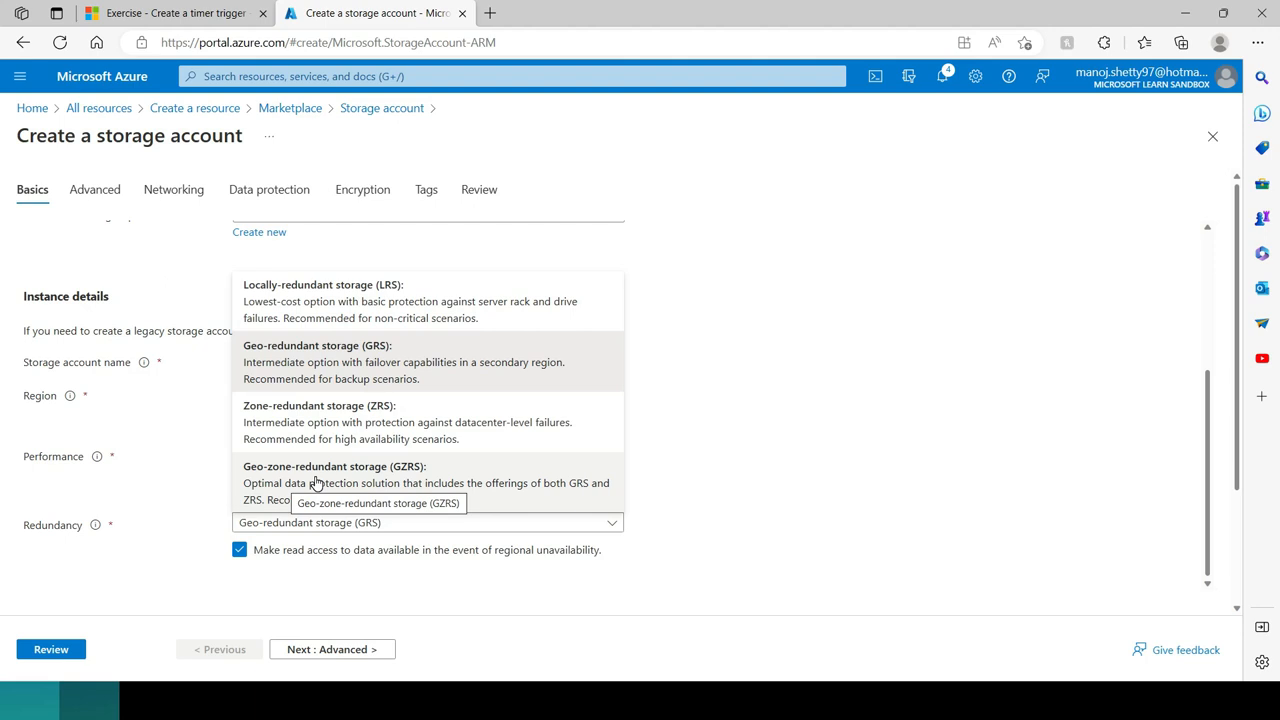
{"action": "left_click", "coordinate": [642, 490]}
Step: Switch read access during regional unavailability off and back on, and continue to the Advanced settings
{"action": "scroll", "coordinate": [677, 474], "scroll_direction": "down", "scroll_amount": 2}
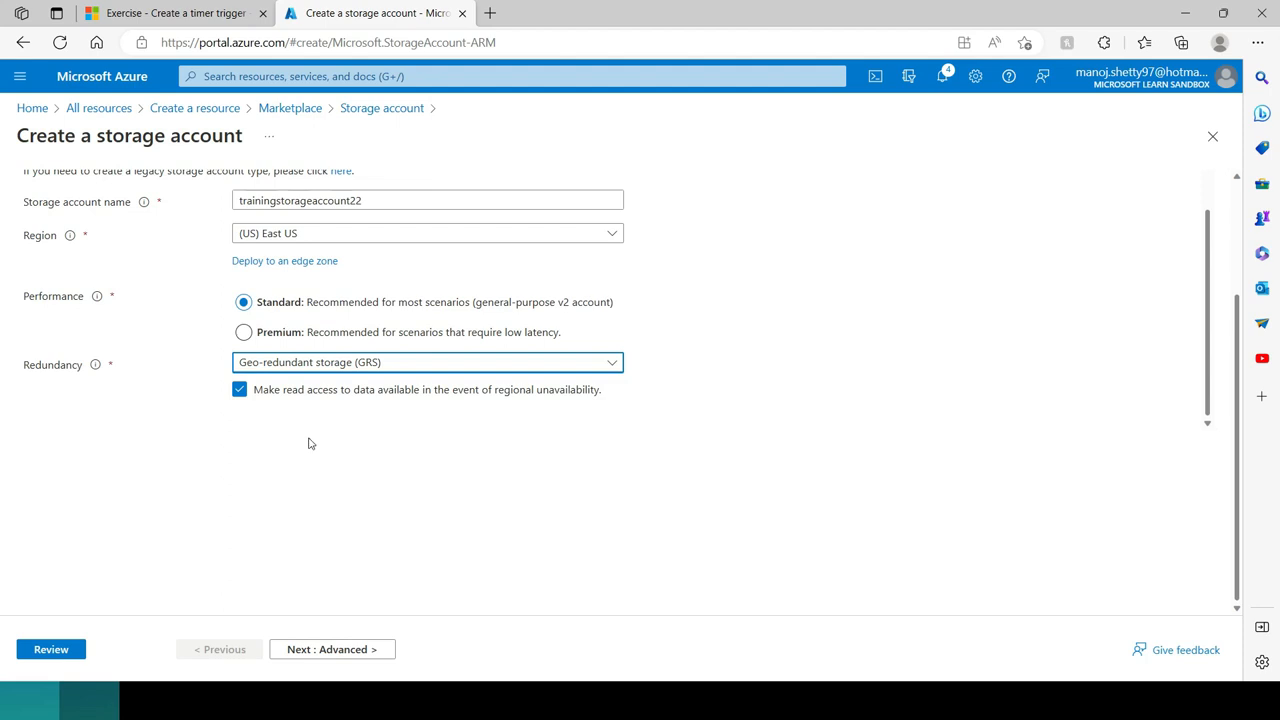
{"action": "left_click", "coordinate": [239, 391]}
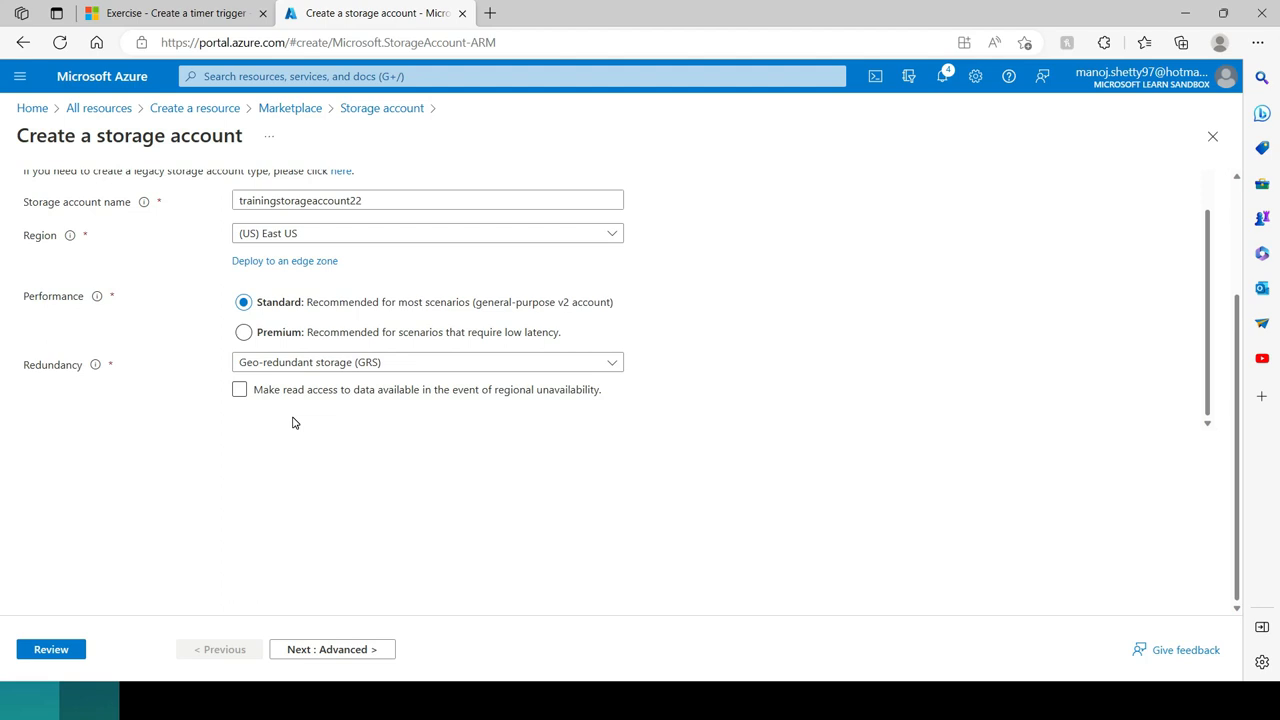
{"action": "left_click", "coordinate": [240, 392]}
{"action": "left_click", "coordinate": [336, 650]}
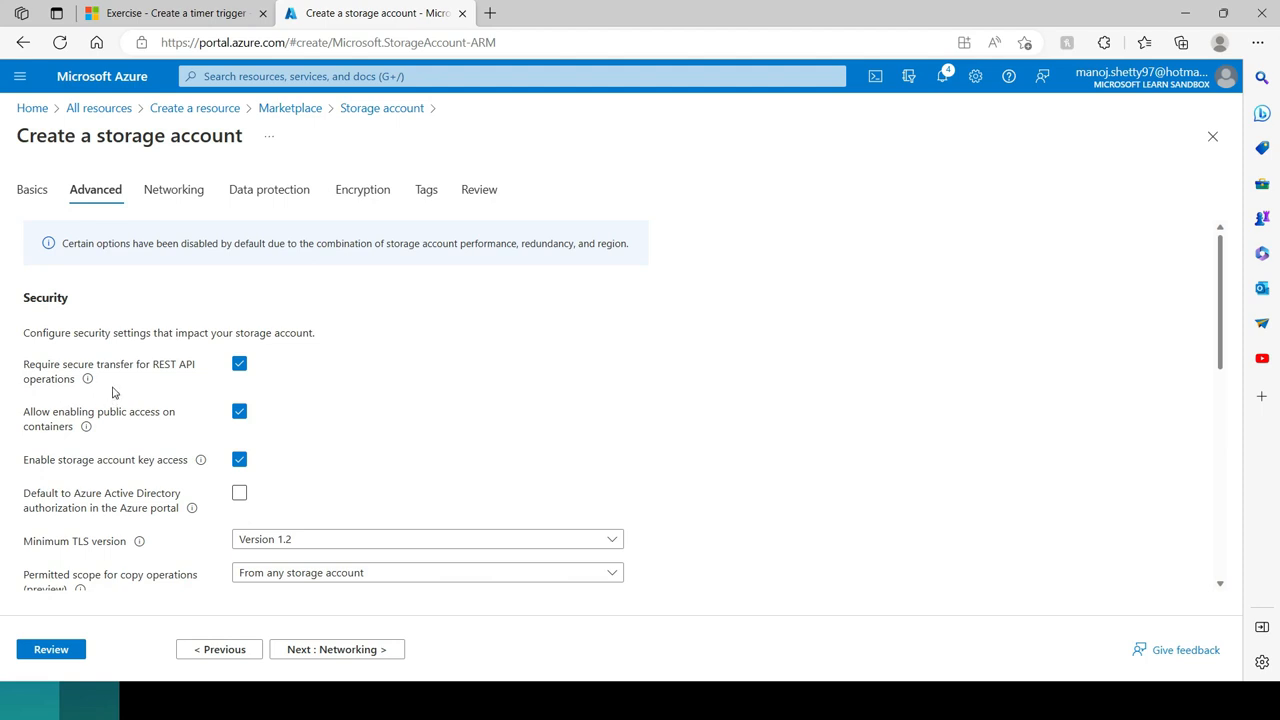
Step: Toggle public access on containers and storage account key access off and back on in the security settings
{"action": "scroll", "coordinate": [114, 393], "scroll_direction": "down", "scroll_amount": 1}
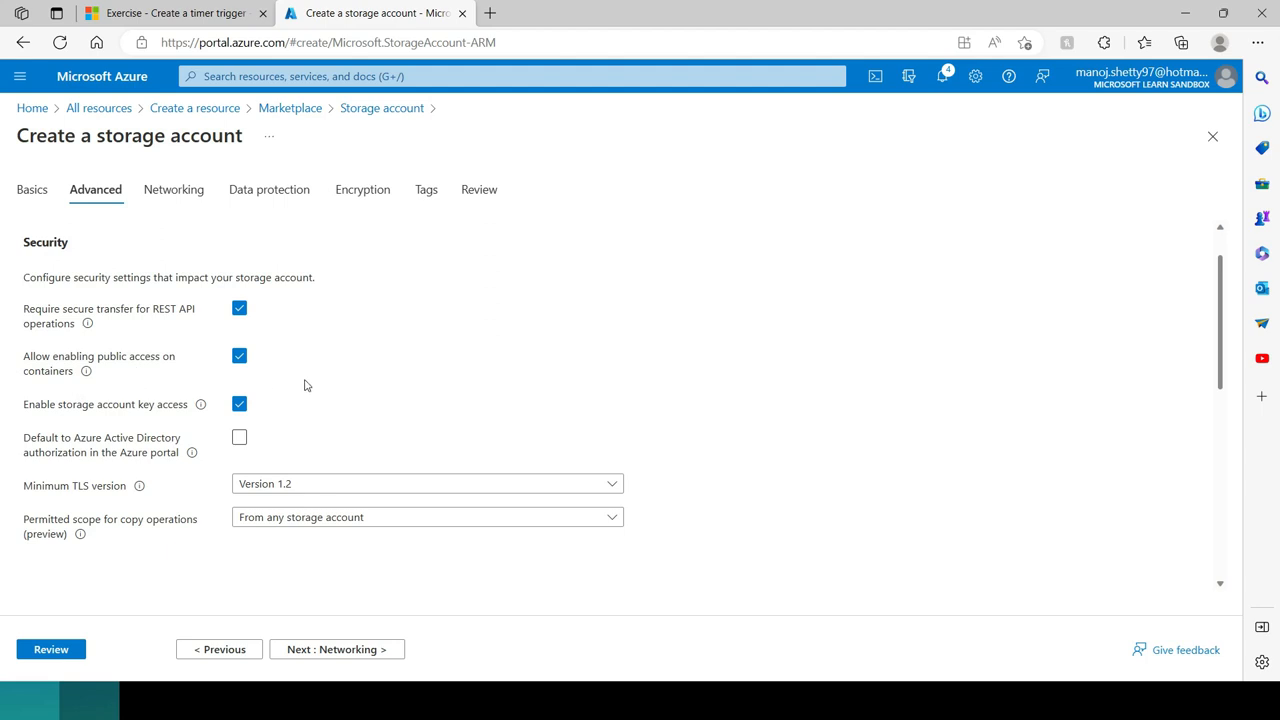
{"action": "left_click", "coordinate": [240, 358]}
{"action": "left_click", "coordinate": [240, 357]}
{"action": "left_click", "coordinate": [240, 405]}
{"action": "left_click", "coordinate": [240, 406]}
Step: Check the minimum TLS version choices, keep Version 1.2, and continue to the Networking settings
{"action": "left_click", "coordinate": [280, 486]}
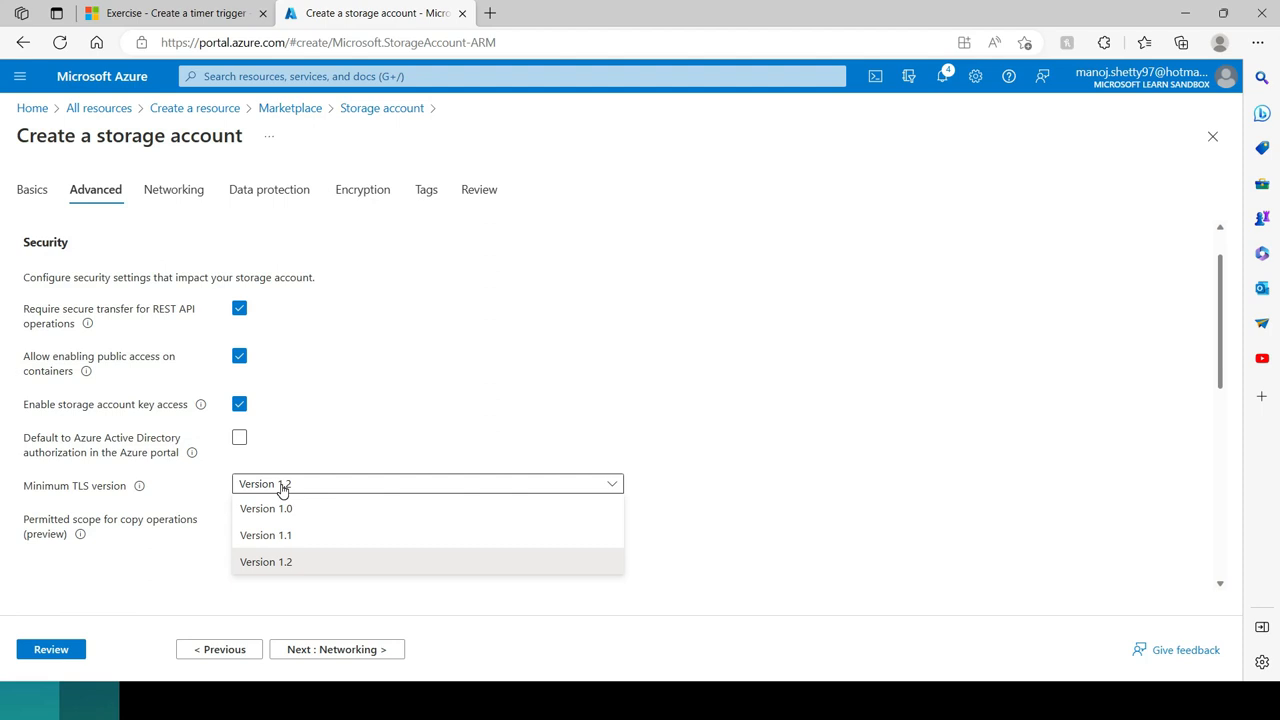
{"action": "left_click", "coordinate": [283, 487]}
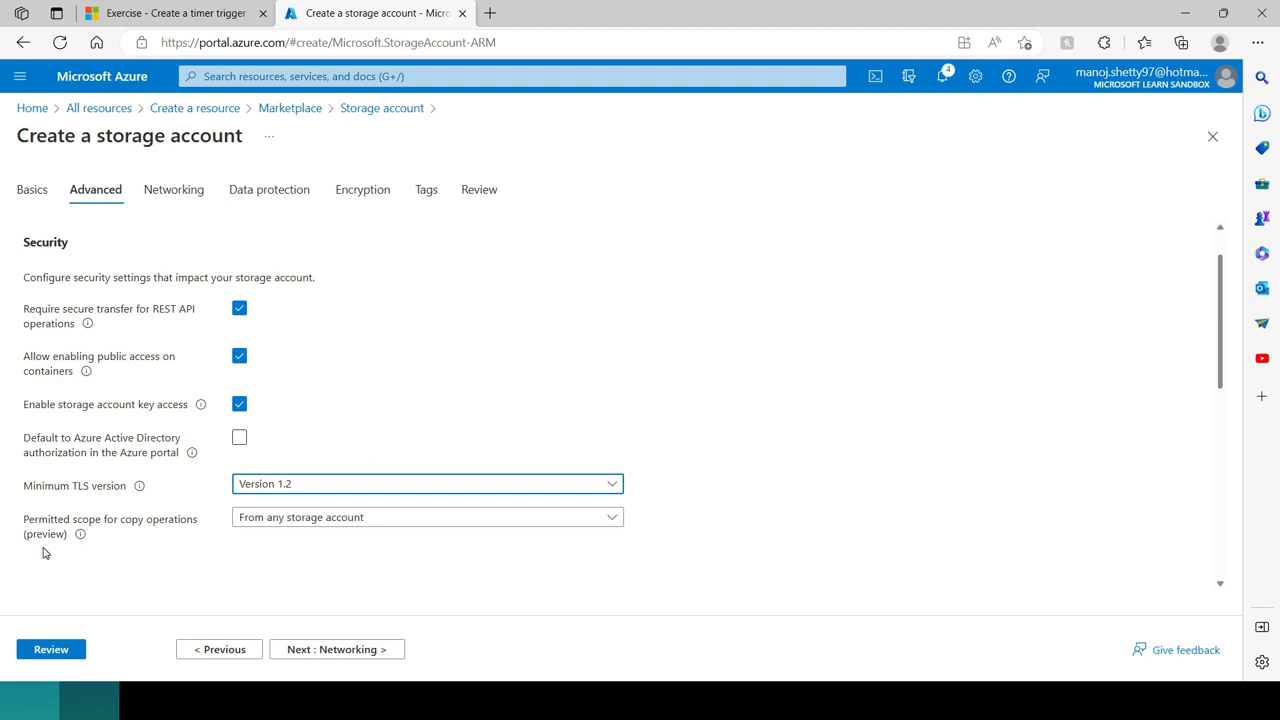
{"action": "mouse_move", "coordinate": [81, 536]}
{"action": "left_click", "coordinate": [325, 652]}
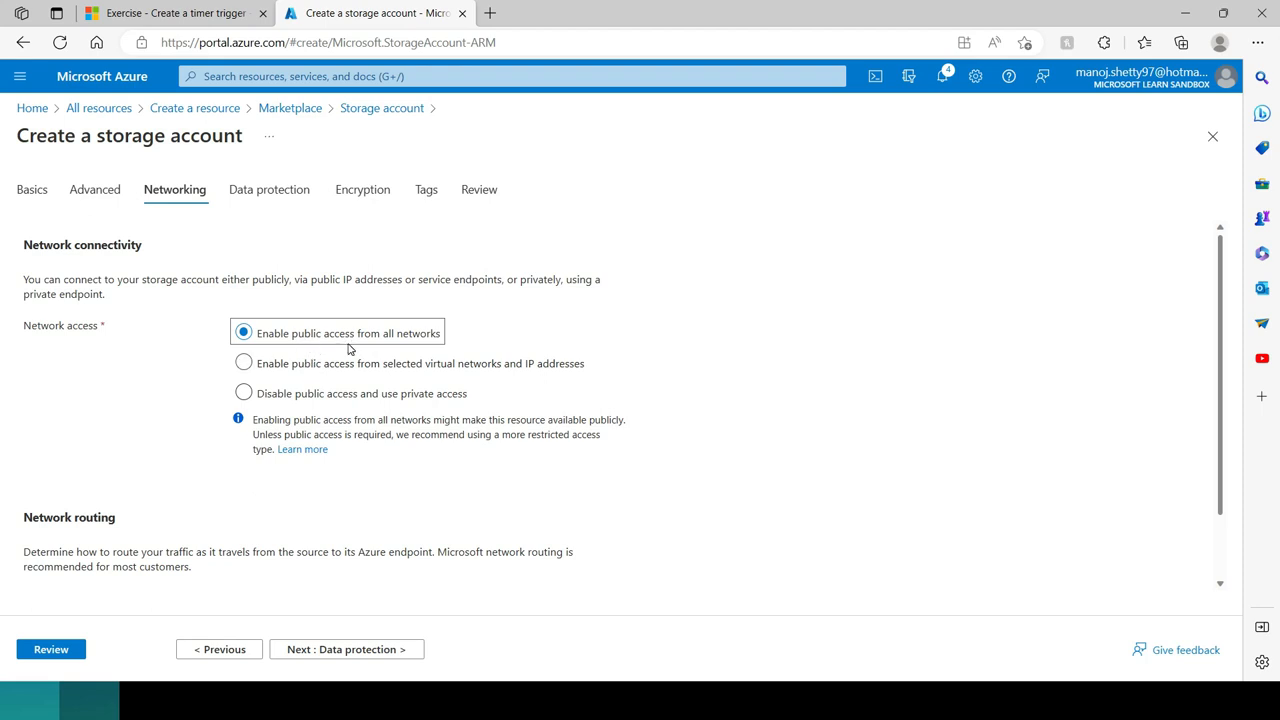
Step: Try network access from selected virtual networks, check the virtual network choices, and try the private access option
{"action": "left_click", "coordinate": [244, 364]}
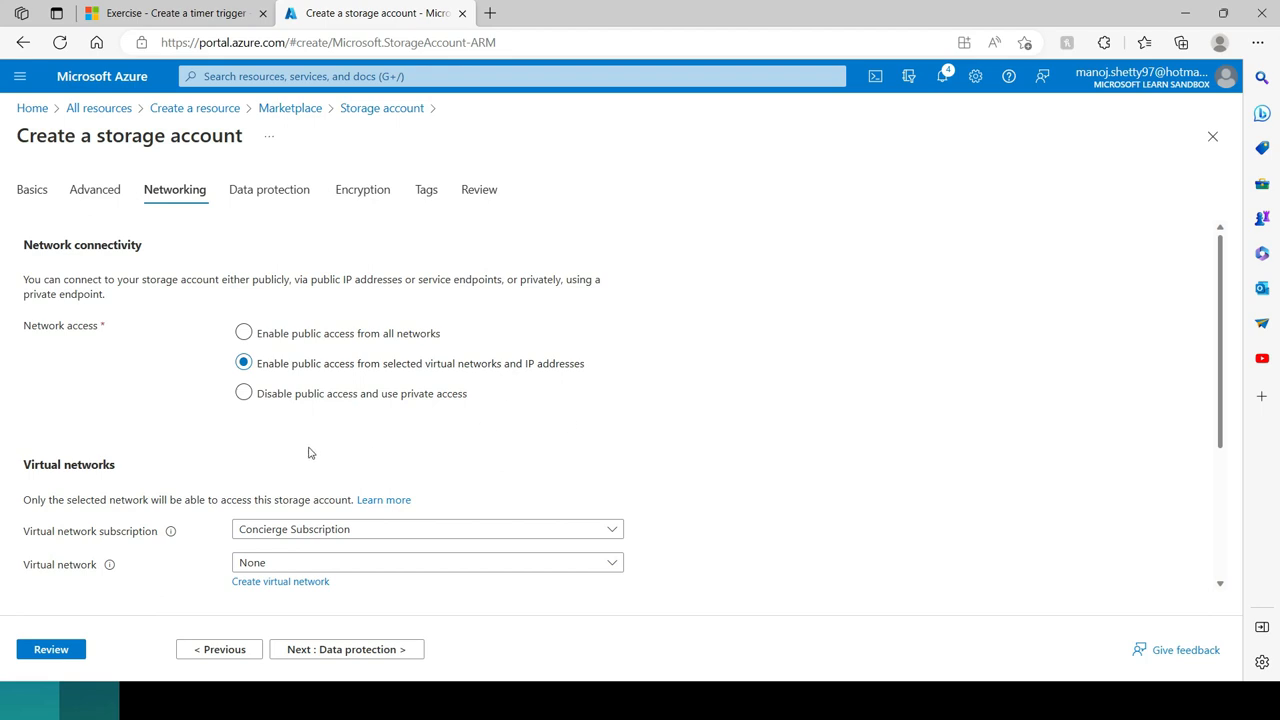
{"action": "scroll", "coordinate": [273, 520], "scroll_direction": "down", "scroll_amount": 1}
{"action": "left_click", "coordinate": [306, 511]}
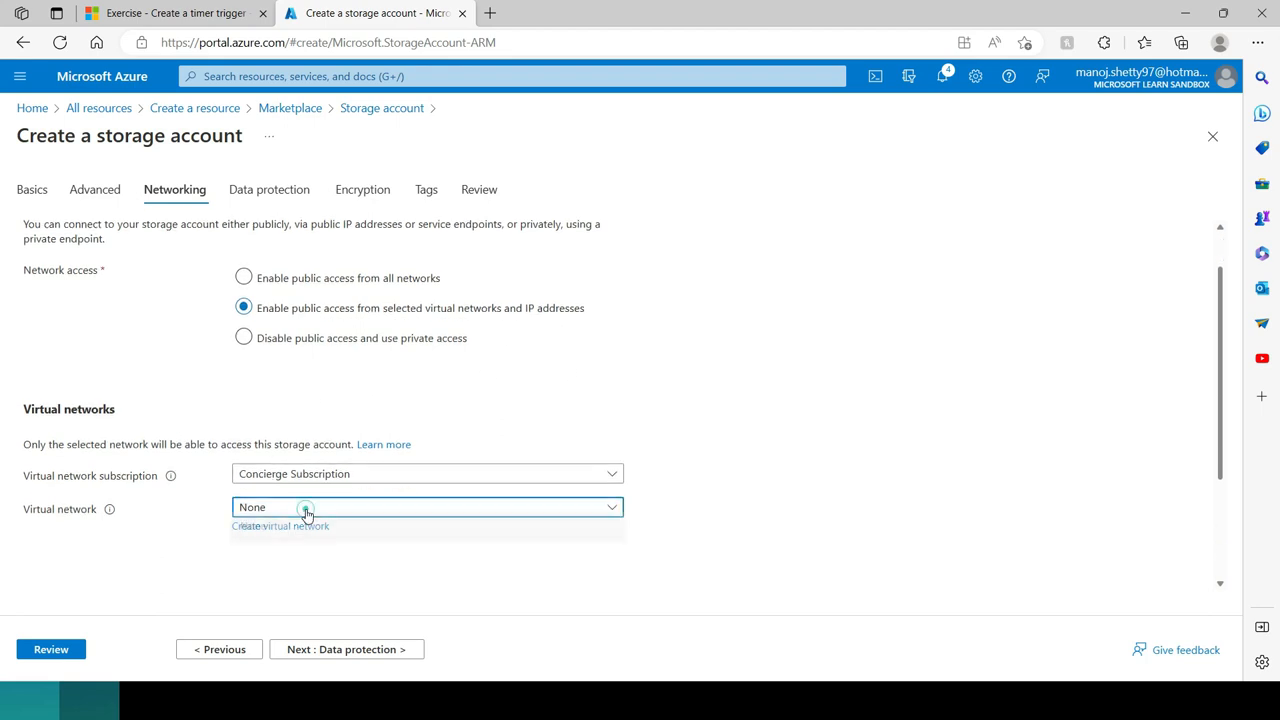
{"action": "left_click", "coordinate": [306, 510]}
{"action": "left_click", "coordinate": [244, 339]}
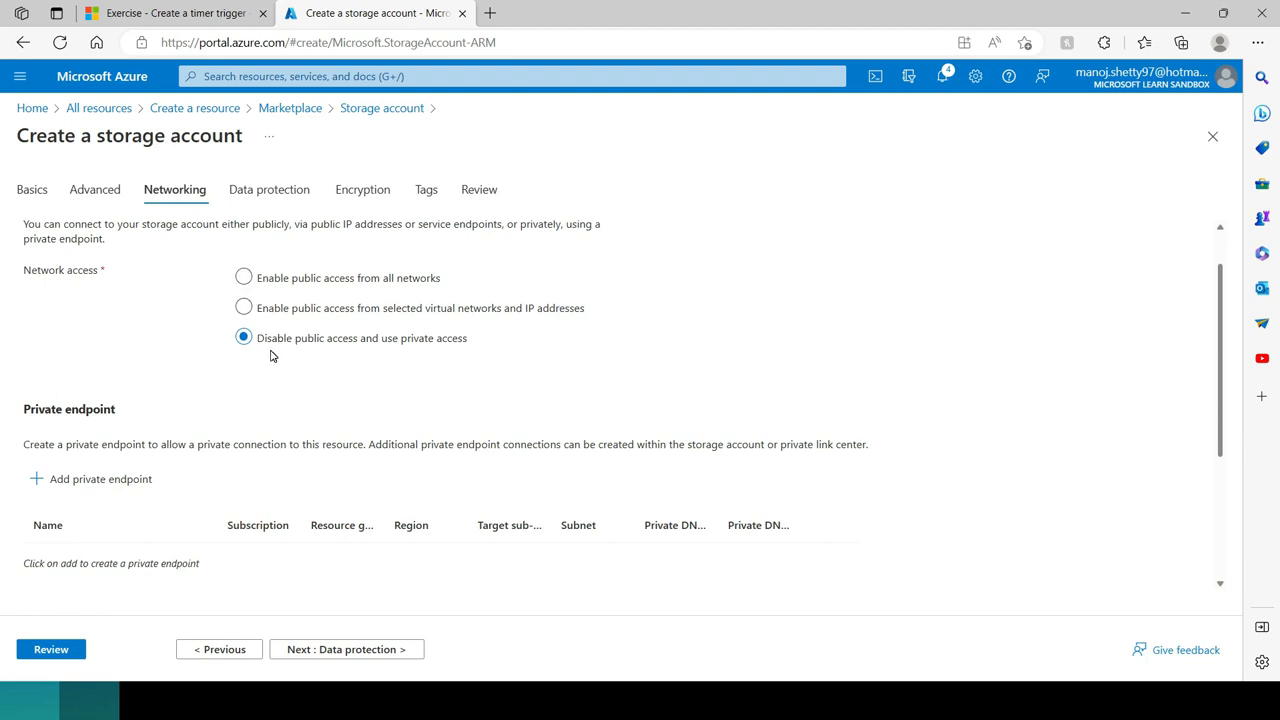
Step: Set network access to public access from all networks and continue to the Data protection settings
{"action": "left_click", "coordinate": [244, 278]}
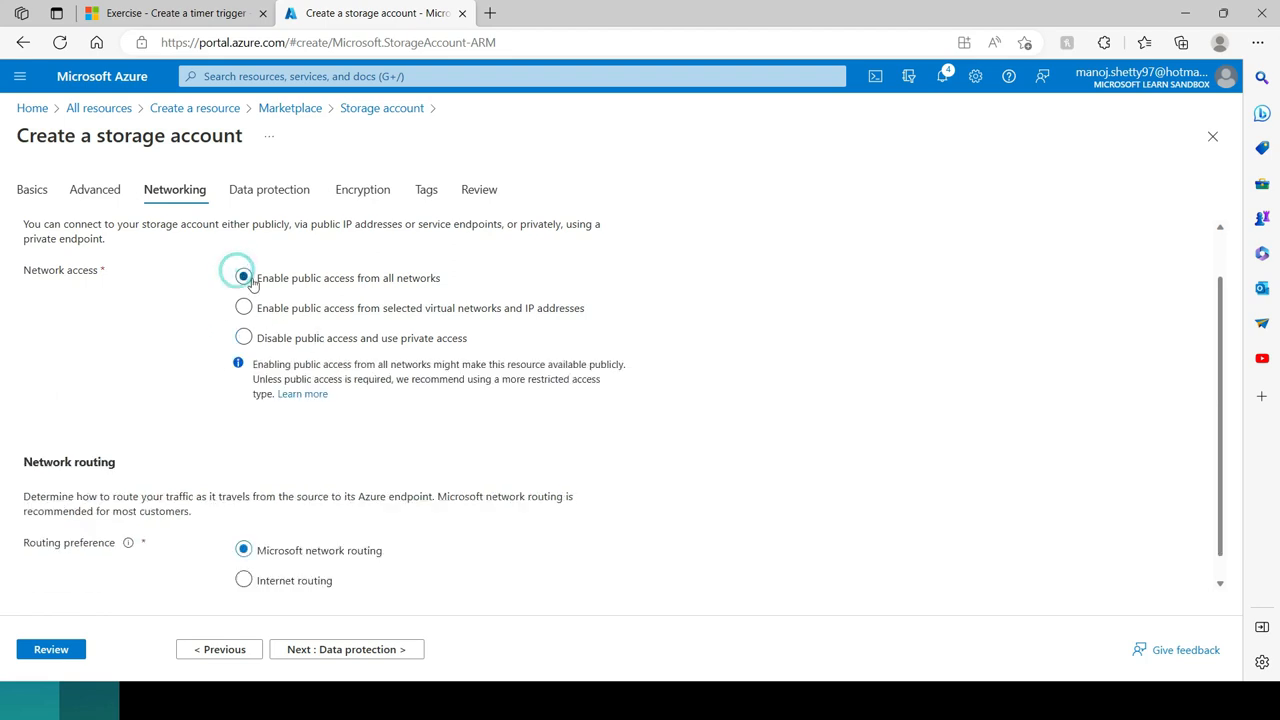
{"action": "scroll", "coordinate": [352, 421], "scroll_direction": "down", "scroll_amount": 1}
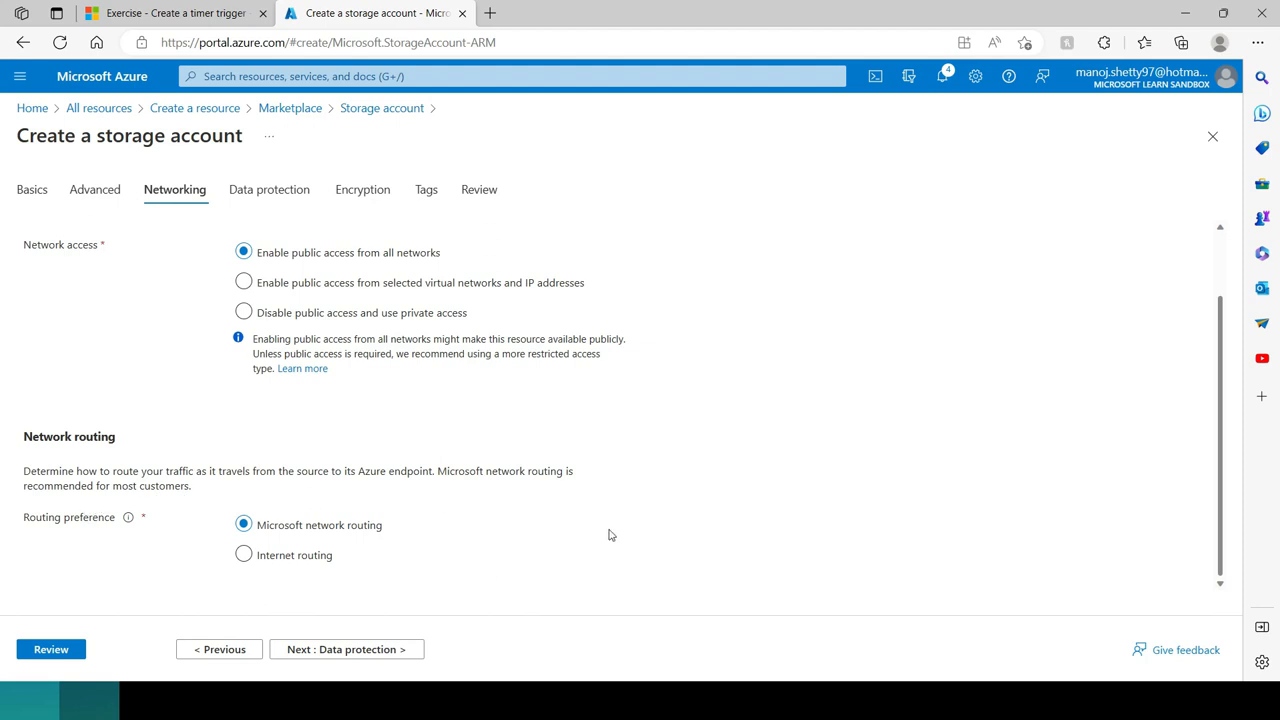
{"action": "left_click", "coordinate": [327, 656]}
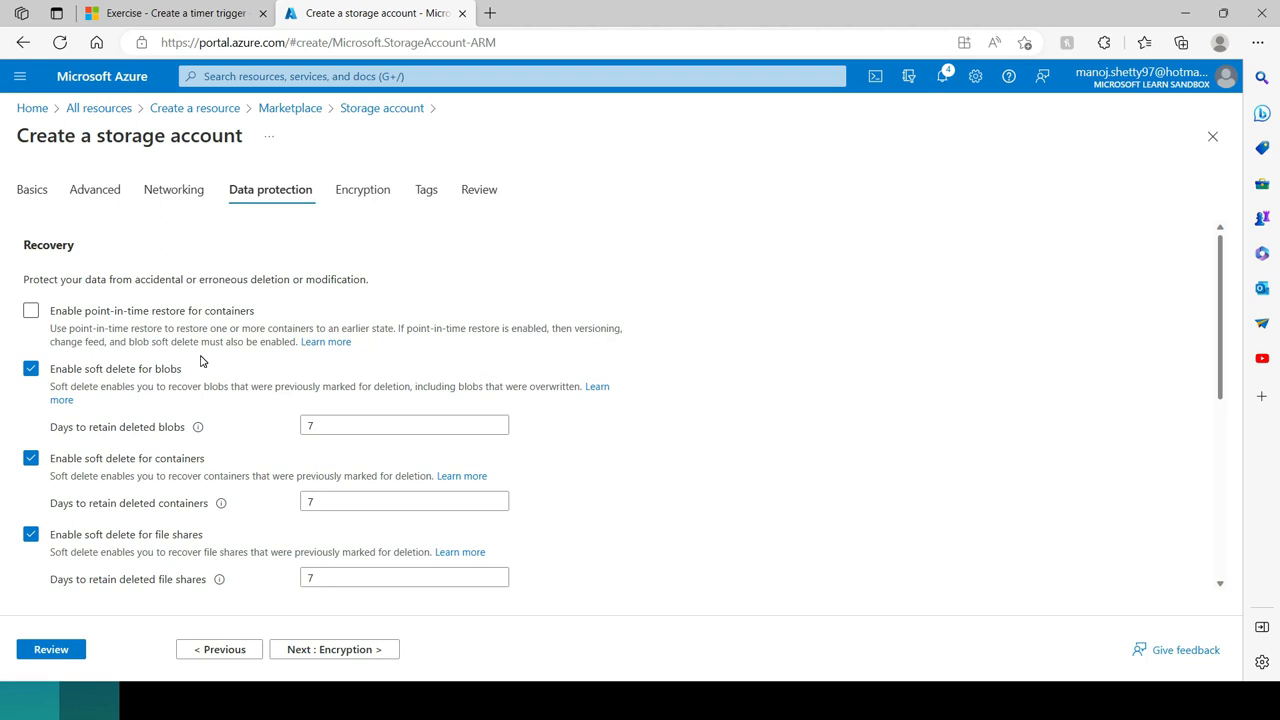
Step: Enable point-in-time restore for containers, check its maximum restore point setting, and disable the option again
{"action": "left_click", "coordinate": [31, 310]}
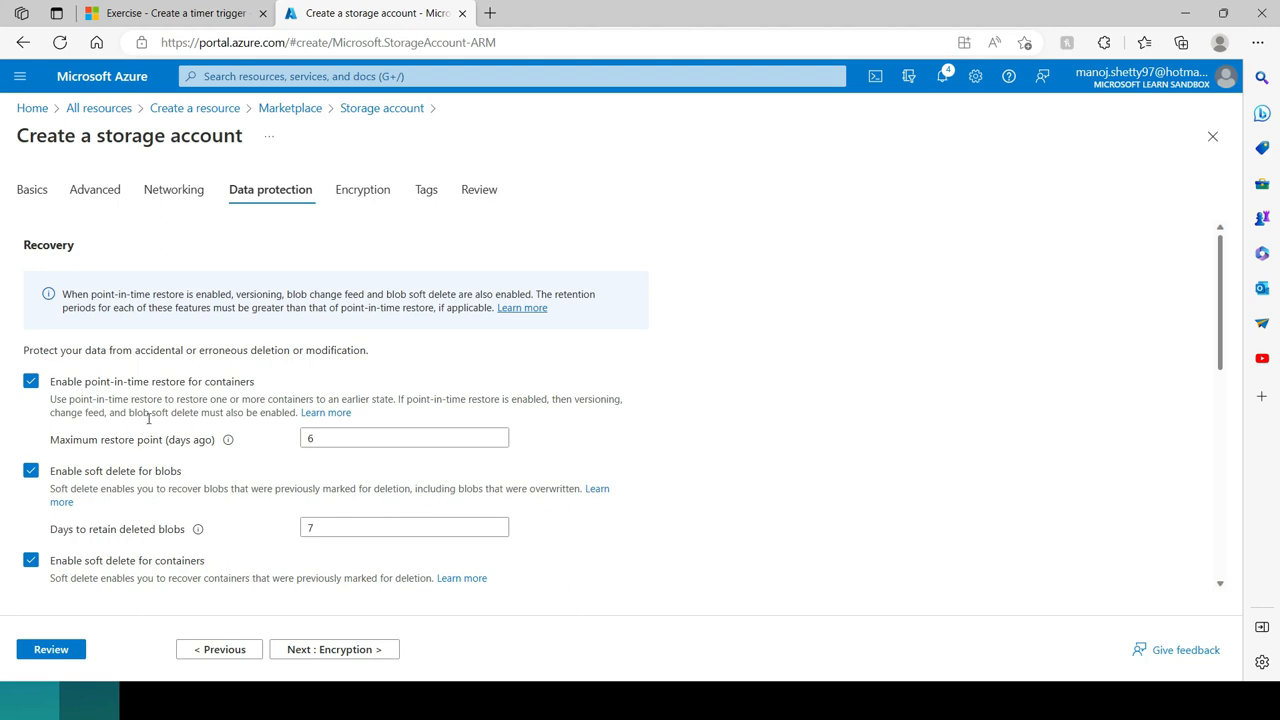
{"action": "left_click", "coordinate": [307, 440]}
{"action": "left_click", "coordinate": [31, 382]}
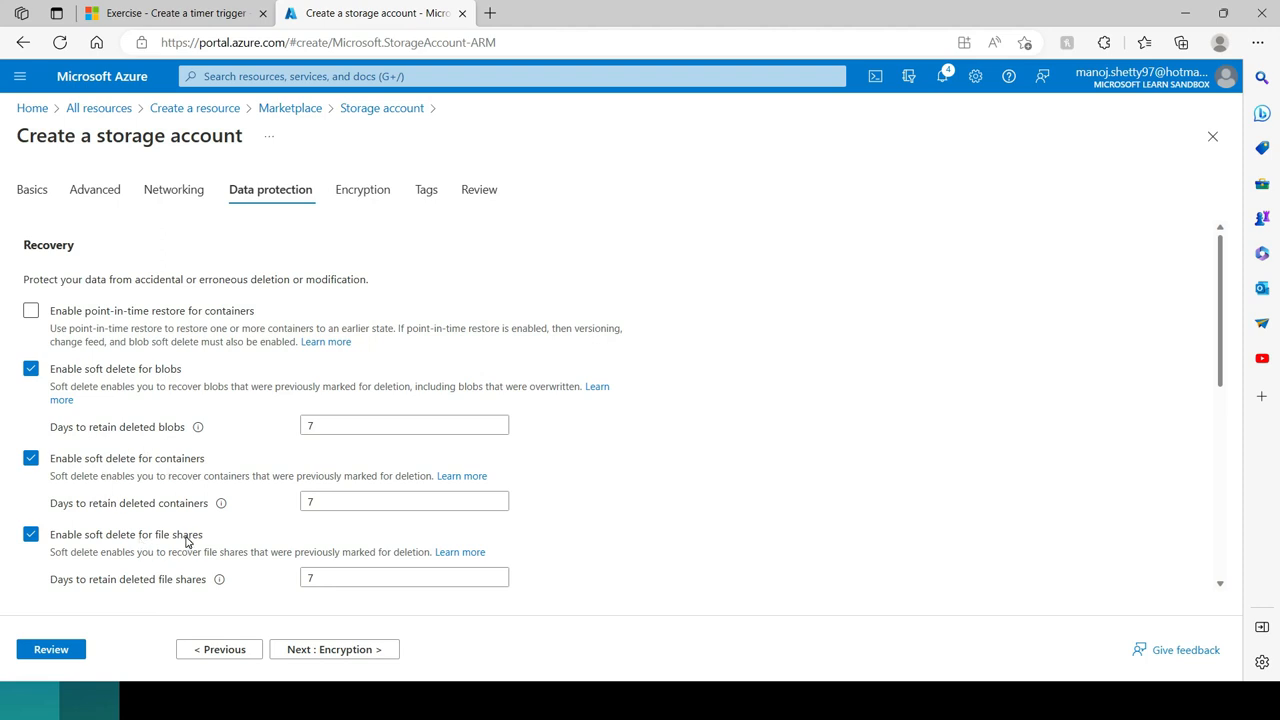
Step: Review the soft delete retention periods for blobs, containers and file shares, and the blob tracking settings
{"action": "scroll", "coordinate": [211, 500], "scroll_direction": "down", "scroll_amount": 1}
{"action": "left_click", "coordinate": [324, 316]}
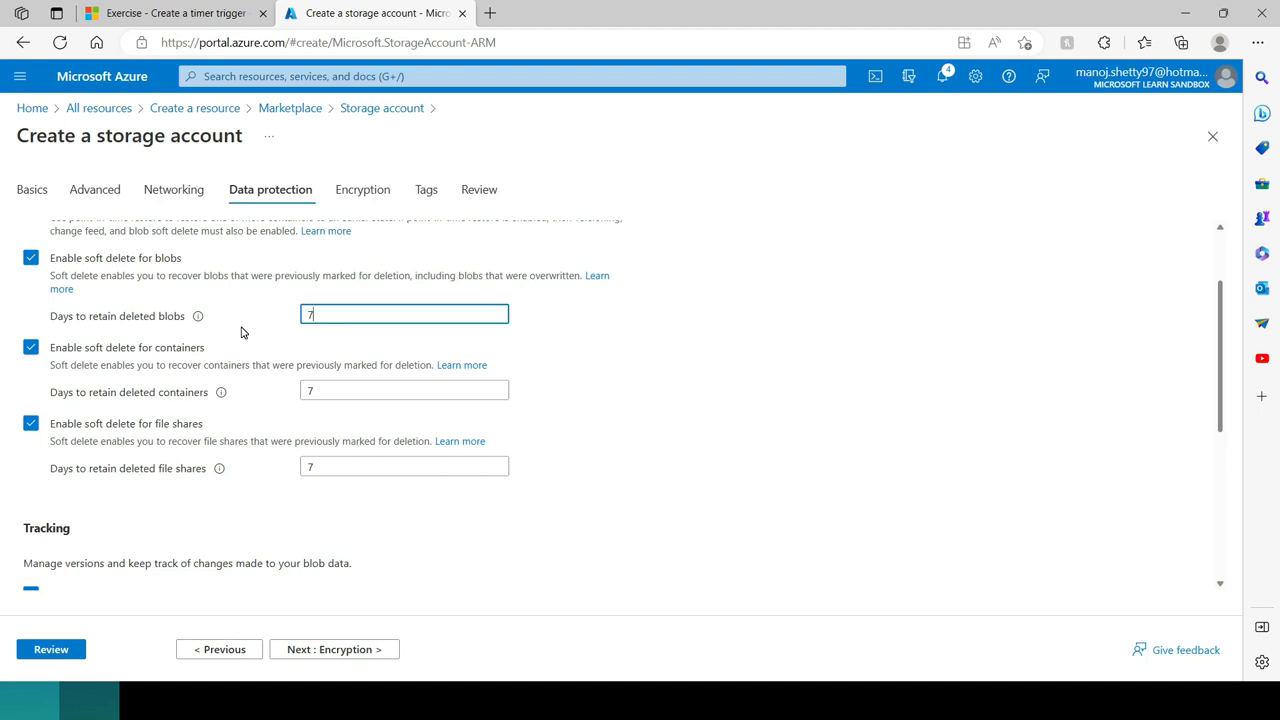
{"action": "double_click", "coordinate": [317, 314]}
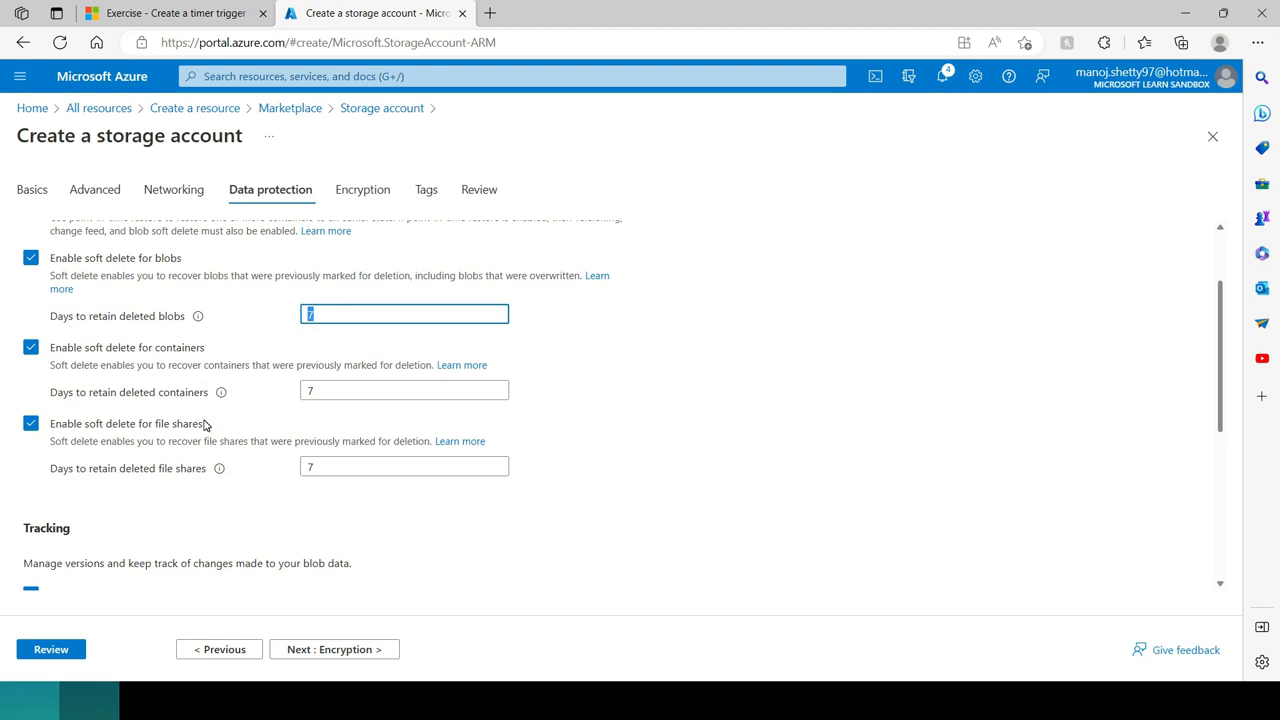
{"action": "scroll", "coordinate": [205, 425], "scroll_direction": "down", "scroll_amount": 4}
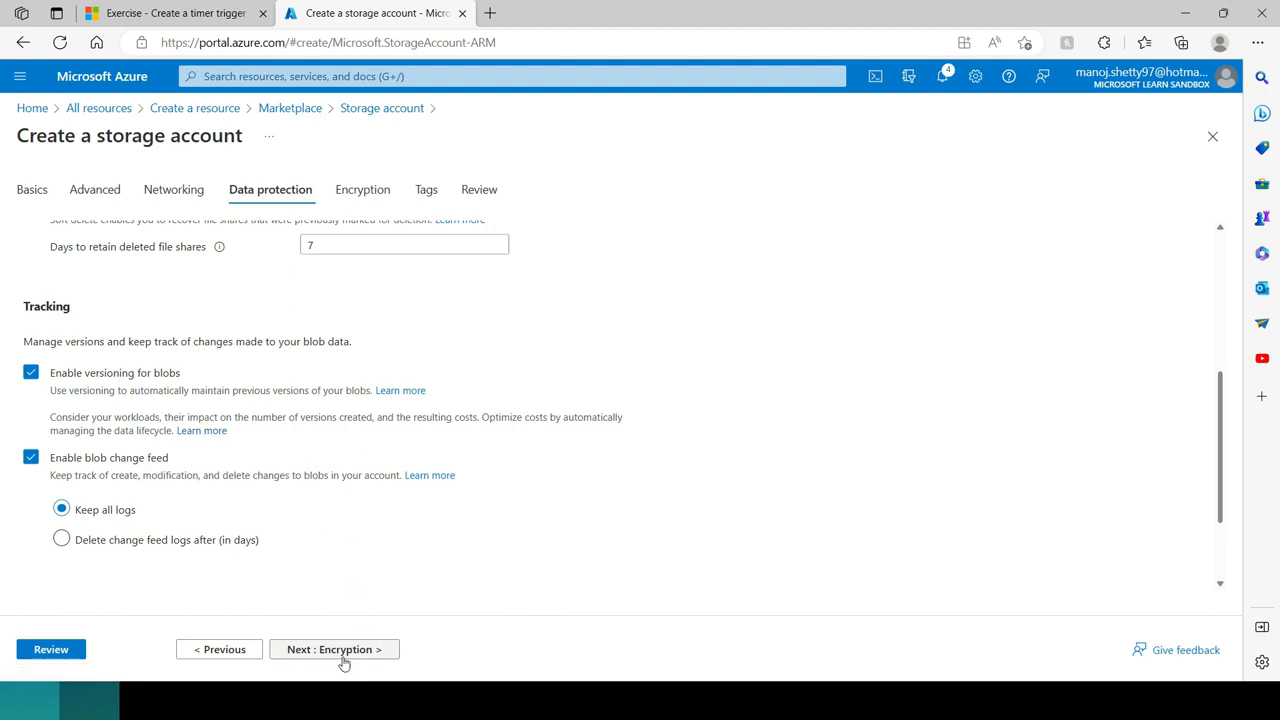
Step: Return to the recovery options and toggle point-in-time restore for containers on and off once more
{"action": "scroll", "coordinate": [322, 496], "scroll_direction": "up", "scroll_amount": 2}
{"action": "scroll", "coordinate": [322, 496], "scroll_direction": "up", "scroll_amount": 2}
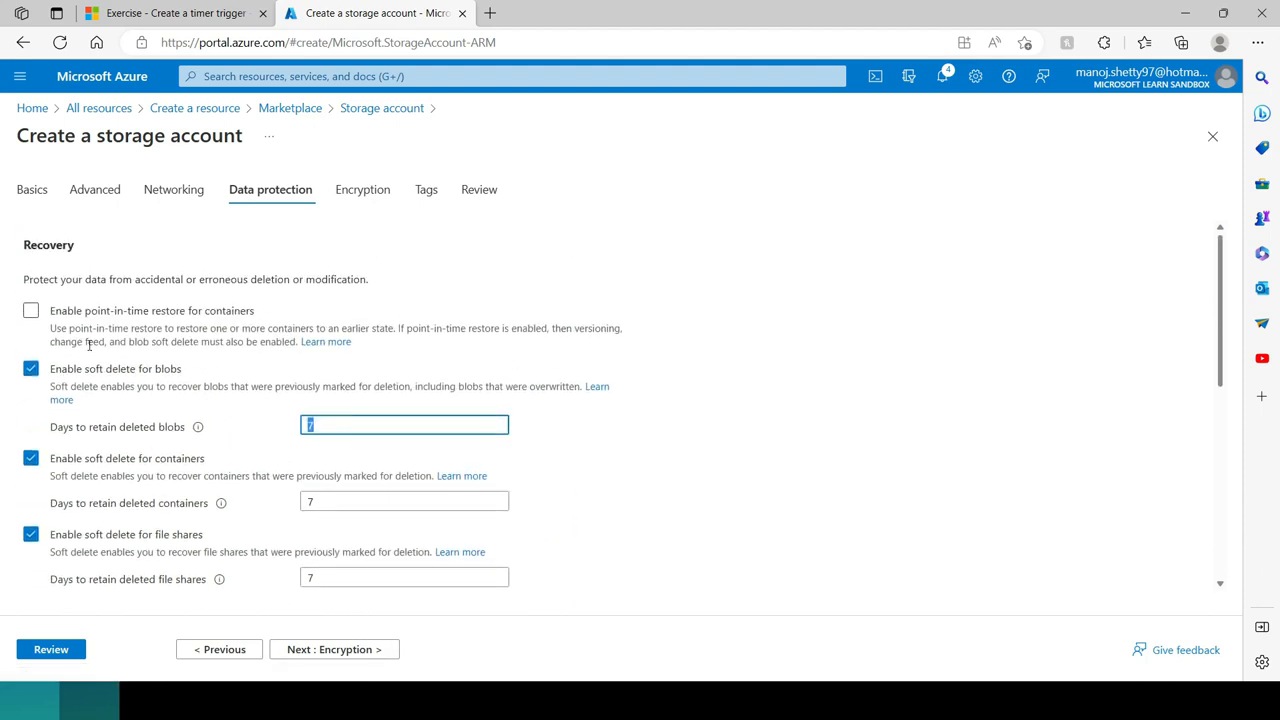
{"action": "left_click", "coordinate": [31, 312]}
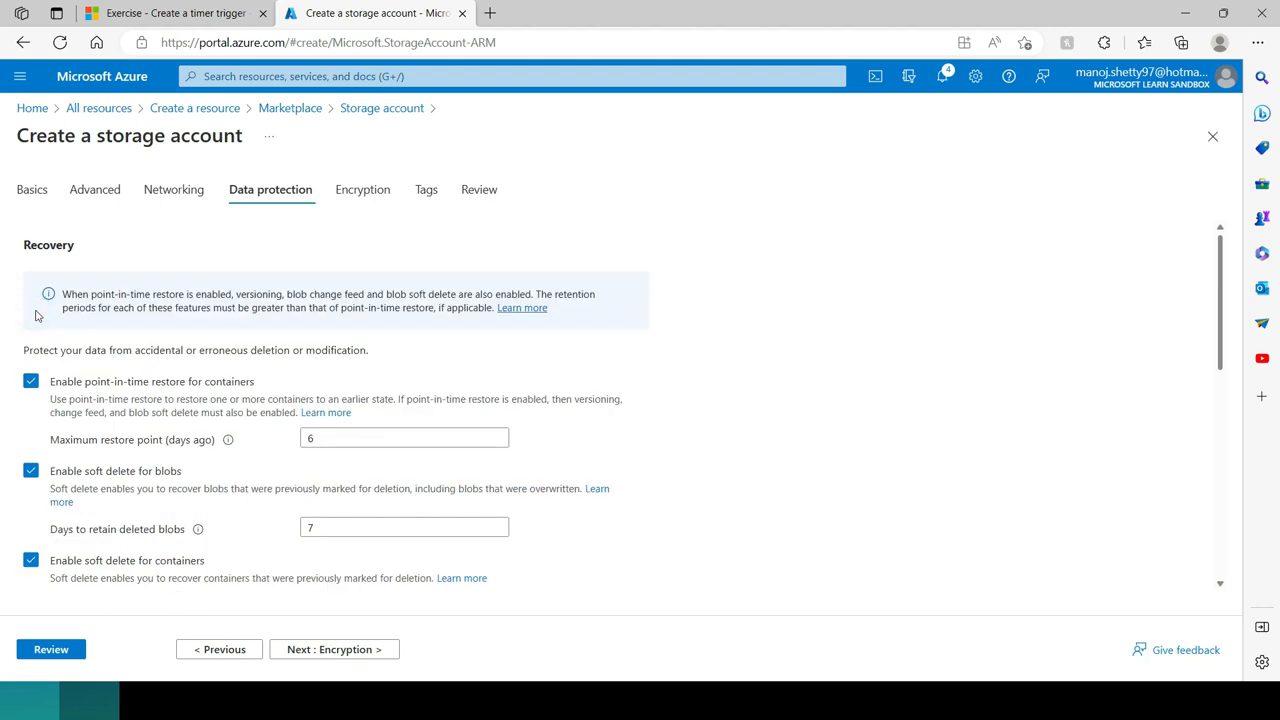
{"action": "left_click", "coordinate": [31, 381]}
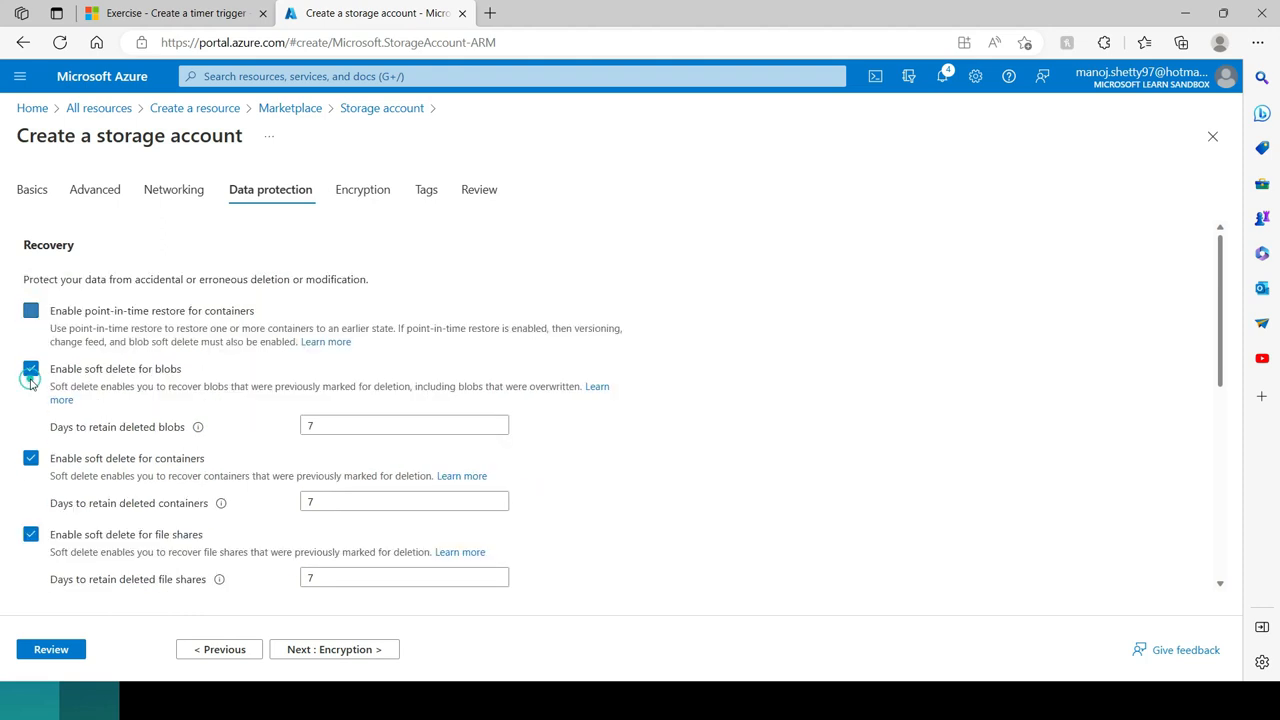
Step: Continue to the Encryption settings, switch to customer-managed keys and back to Microsoft-managed keys, and proceed to the Tags settings
{"action": "scroll", "coordinate": [400, 560], "scroll_direction": "down", "scroll_amount": 2}
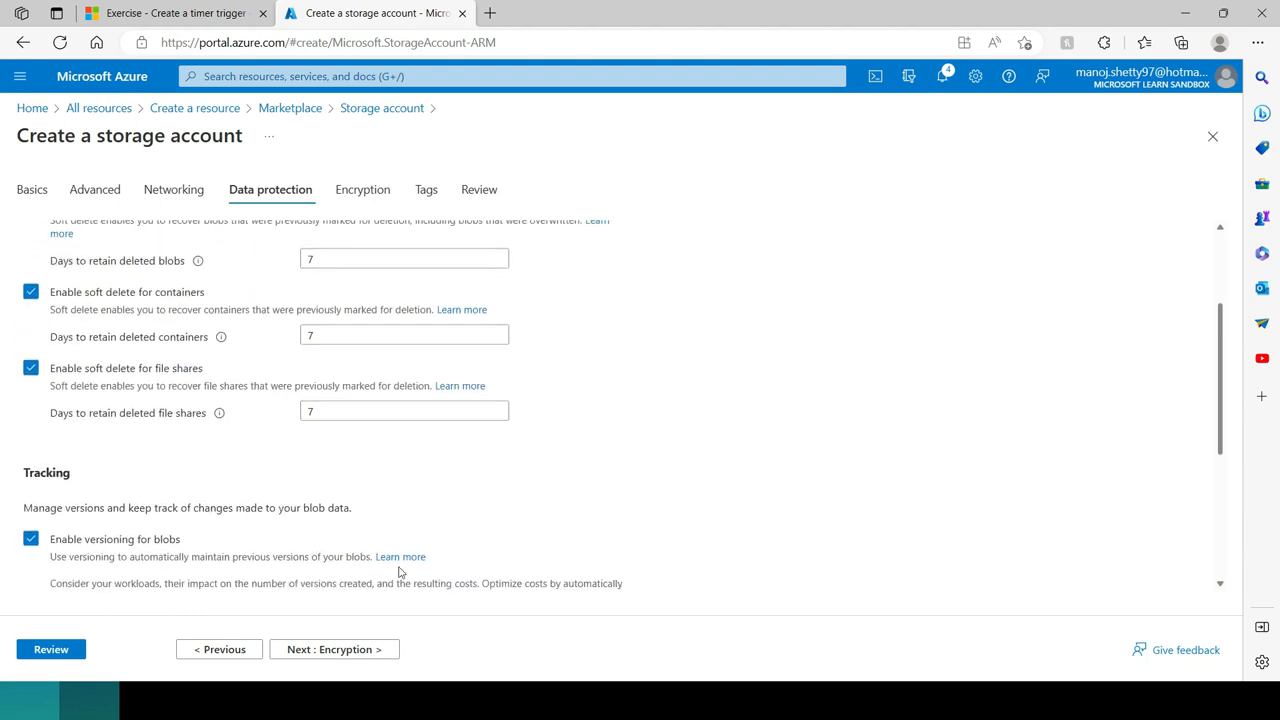
{"action": "left_click", "coordinate": [323, 650]}
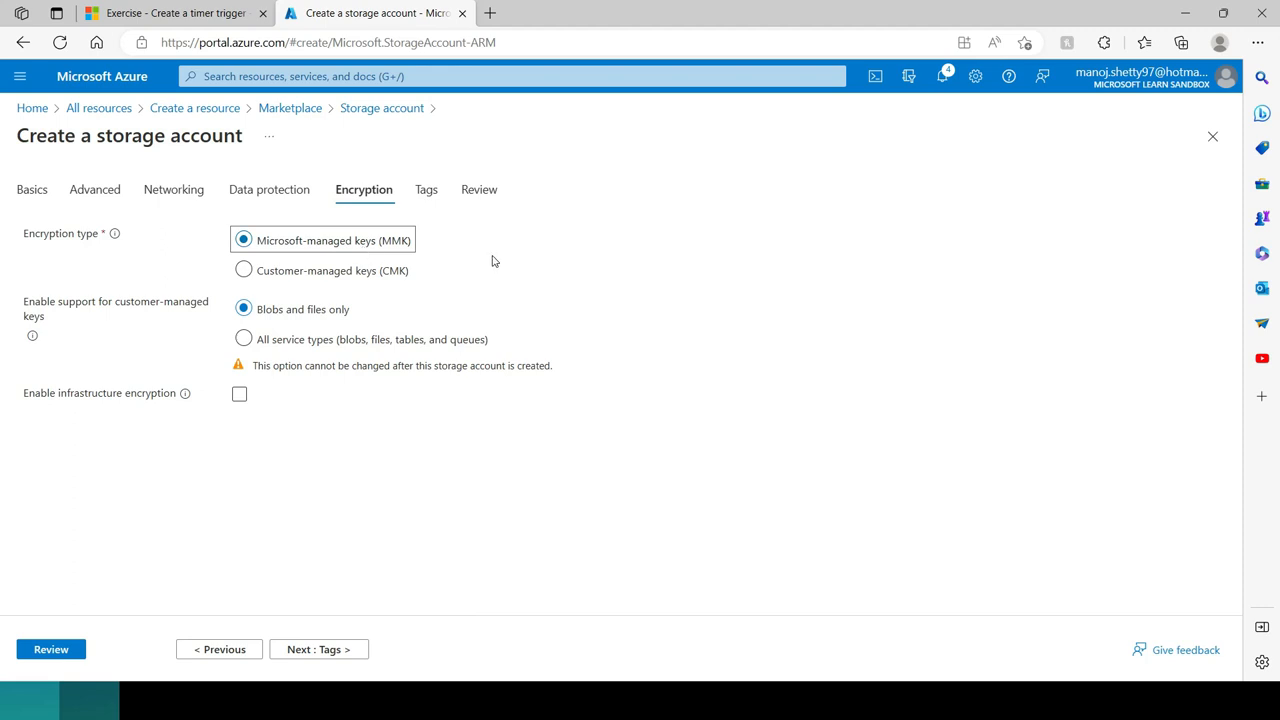
{"action": "left_click", "coordinate": [244, 271]}
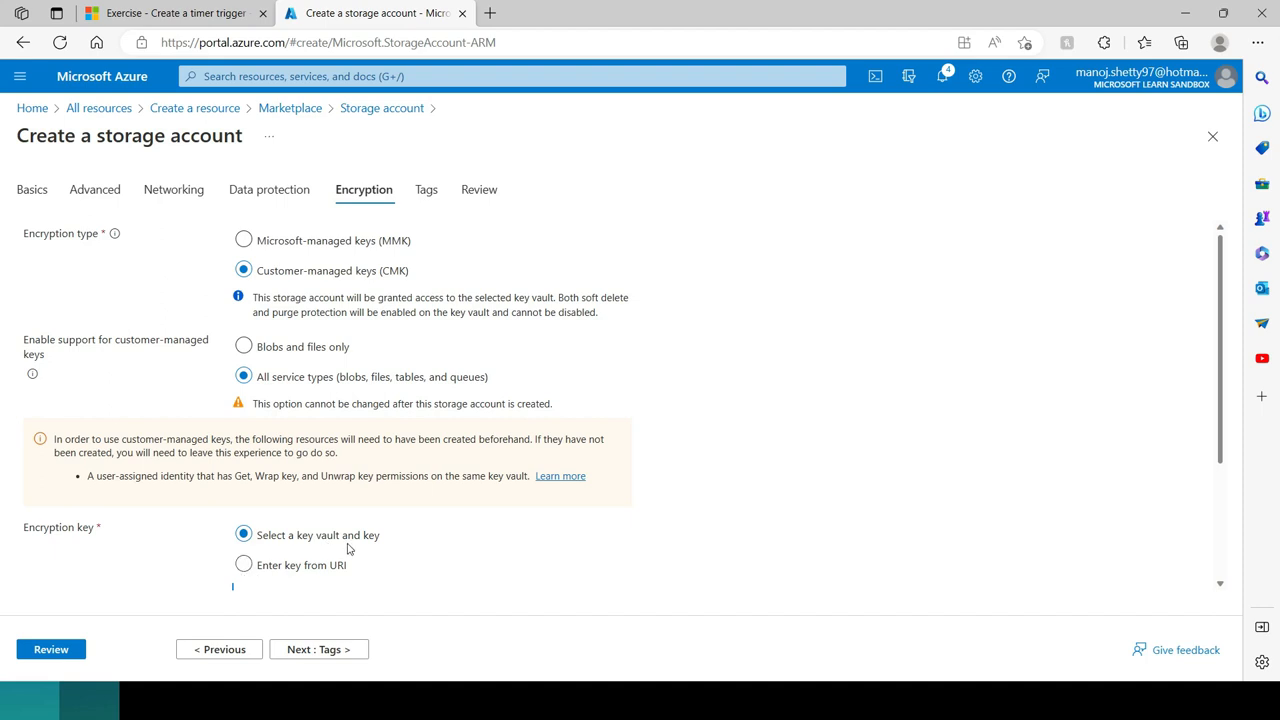
{"action": "left_click", "coordinate": [246, 243]}
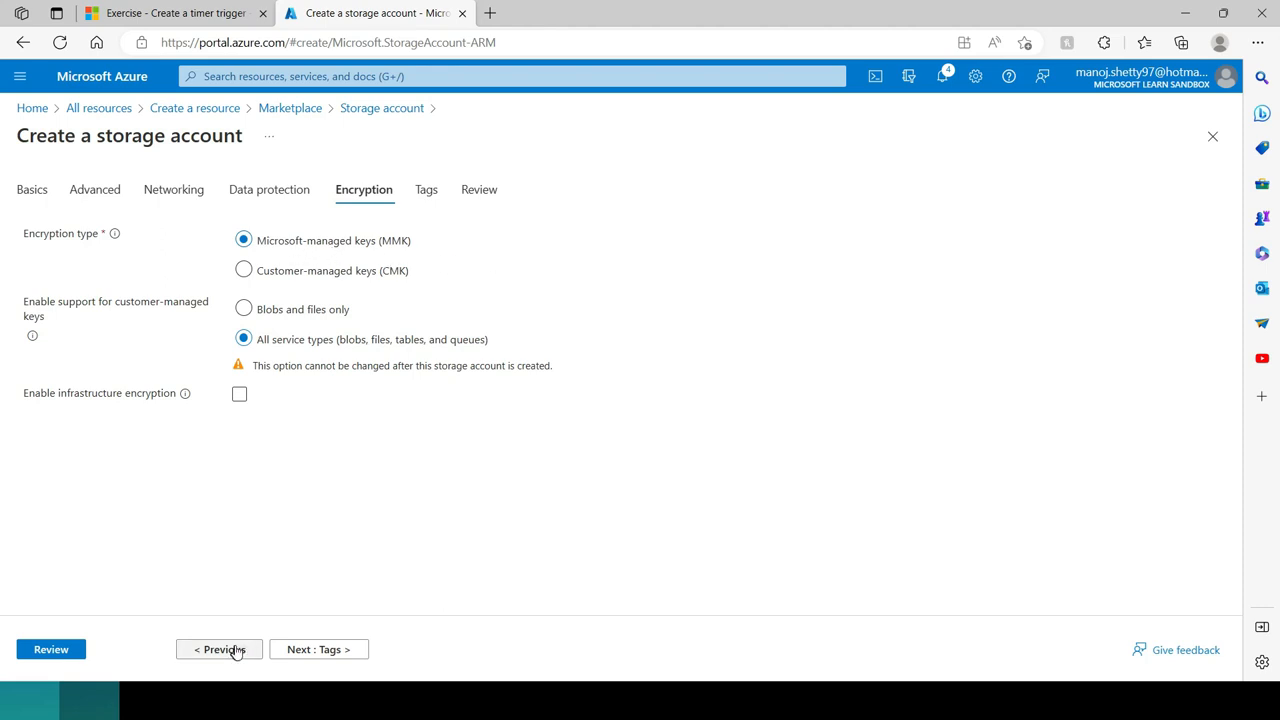
{"action": "left_click", "coordinate": [326, 650]}
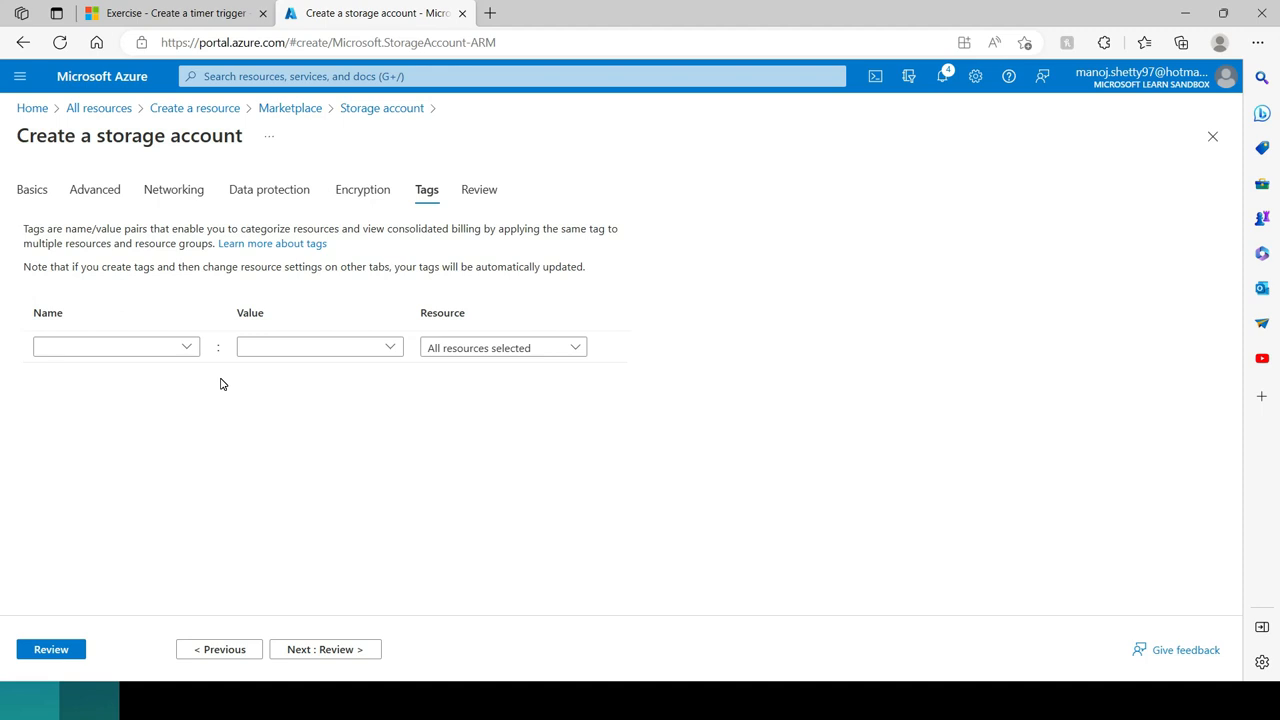
Step: Enter the tag names HR and ADmin in the first two tag rows
{"action": "left_click", "coordinate": [133, 344]}
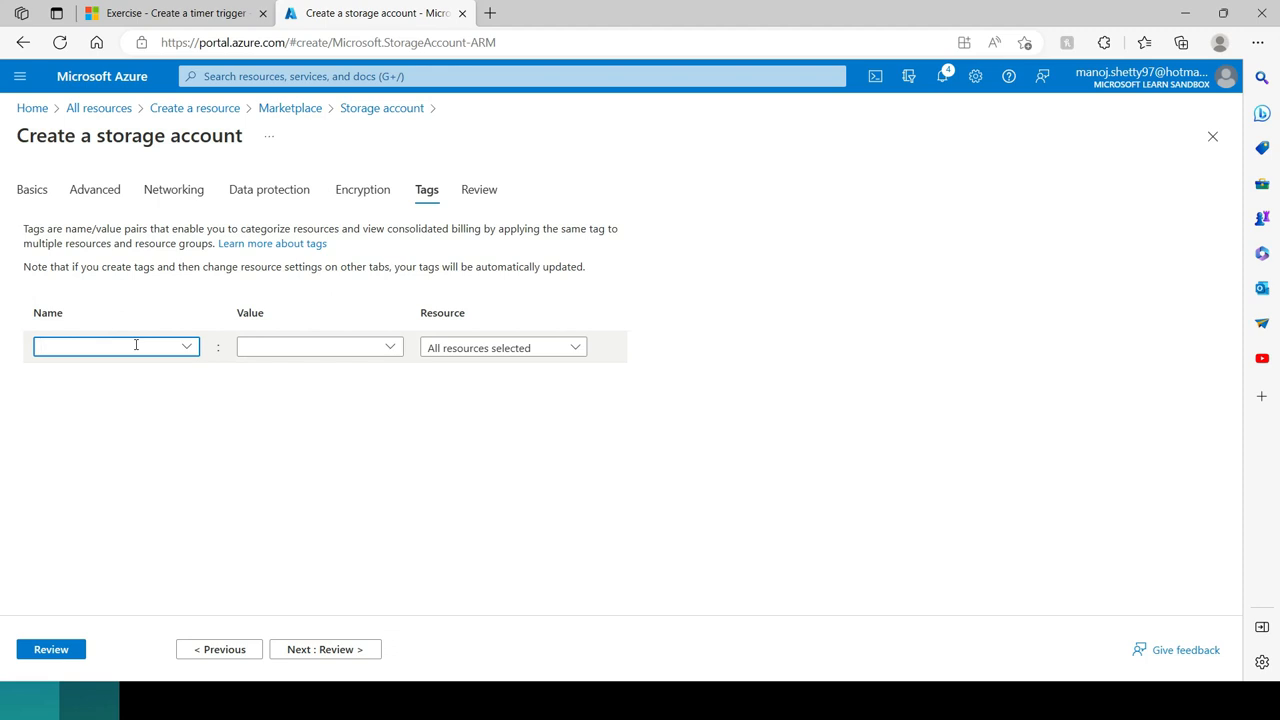
{"action": "type", "text": "HR"}
{"action": "left_click", "coordinate": [118, 376]}
{"action": "type", "text": "ADmin"}
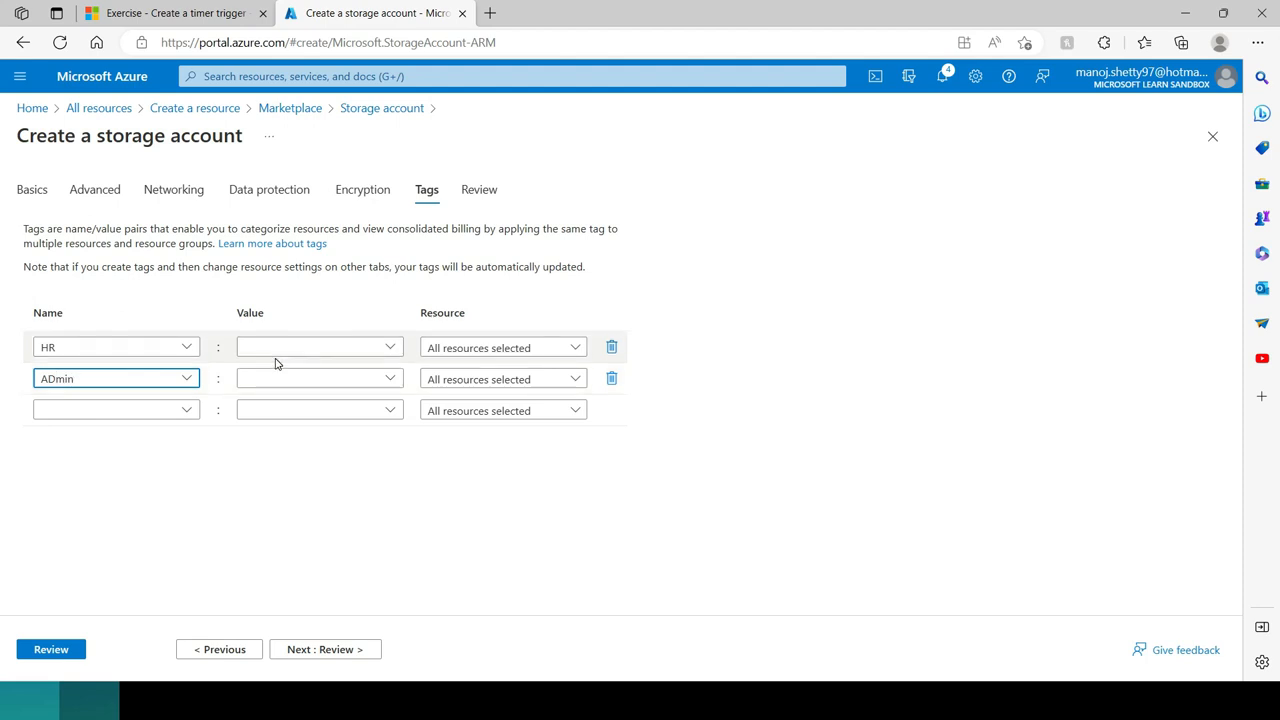
Step: Clear the tag names and delete both tag rows
{"action": "key", "text": "BackSpace"}
{"action": "key", "text": "BackSpace"}
{"action": "key", "text": "BackSpace"}
{"action": "key", "text": "BackSpace"}
{"action": "key", "text": "BackSpace"}
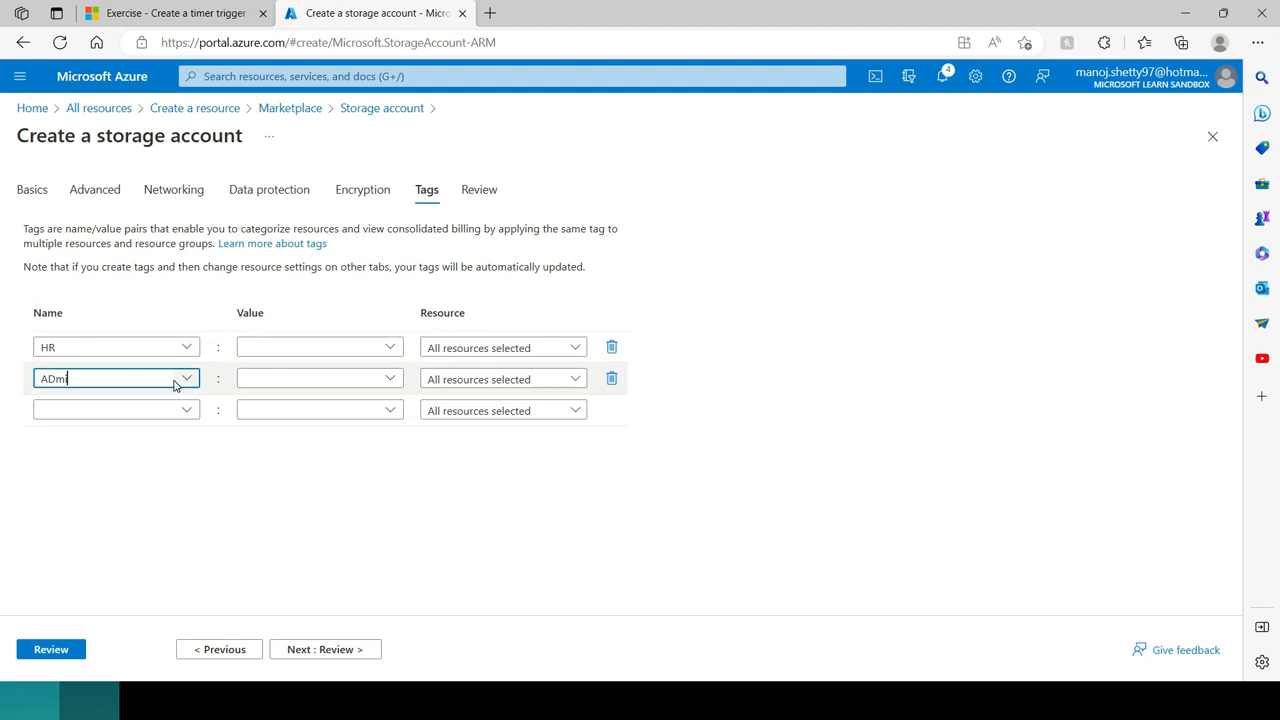
{"action": "left_click", "coordinate": [117, 346]}
{"action": "key", "text": "BackSpace"}
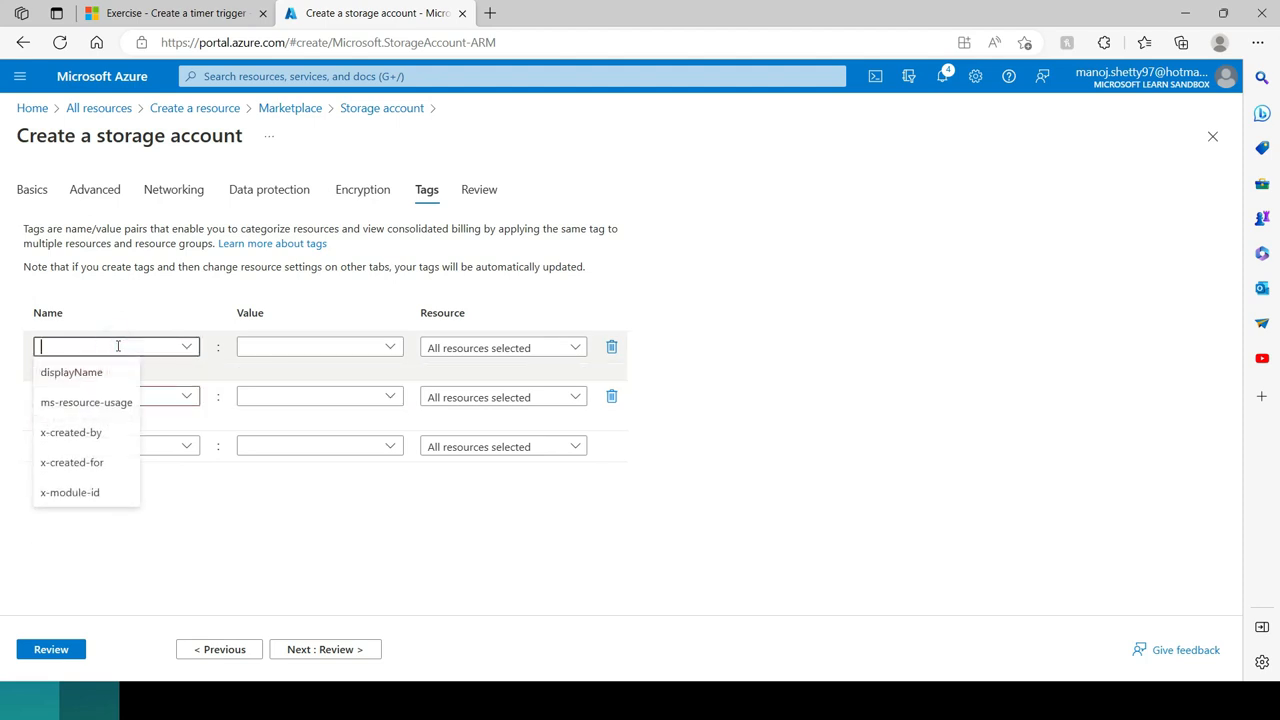
{"action": "left_click", "coordinate": [612, 348]}
{"action": "left_click", "coordinate": [611, 349]}
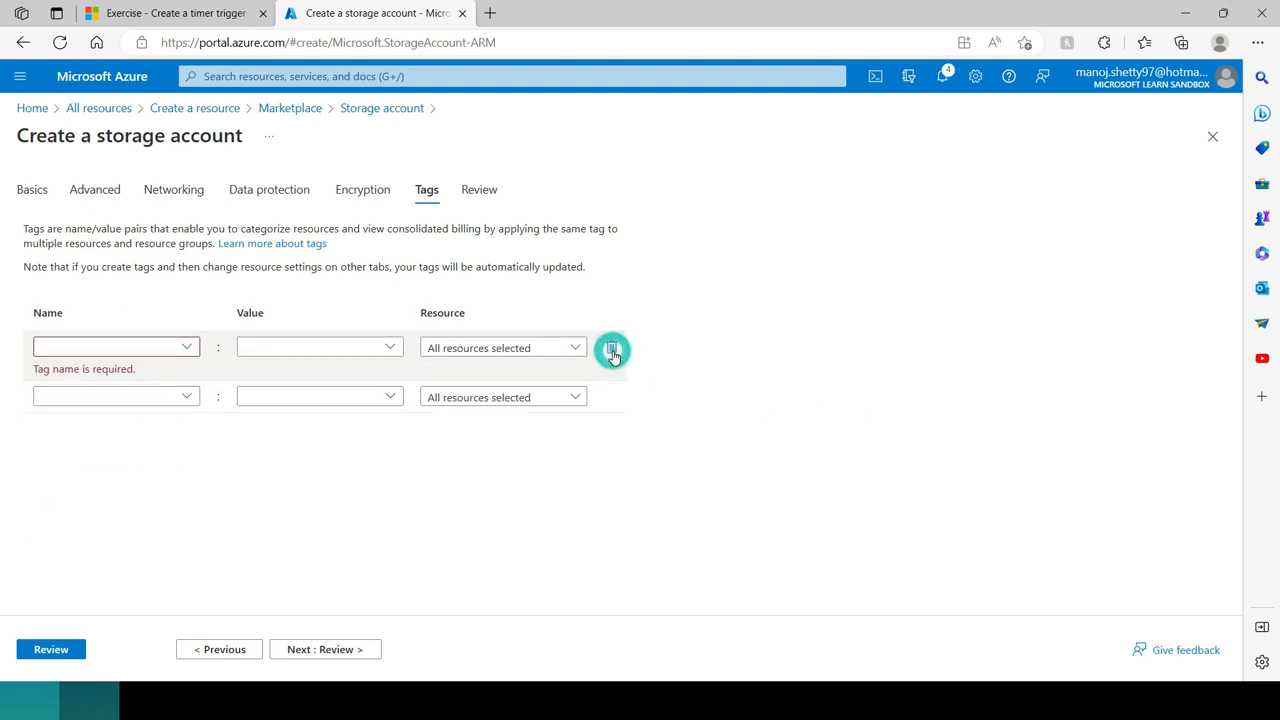
{"action": "left_click", "coordinate": [611, 349]}
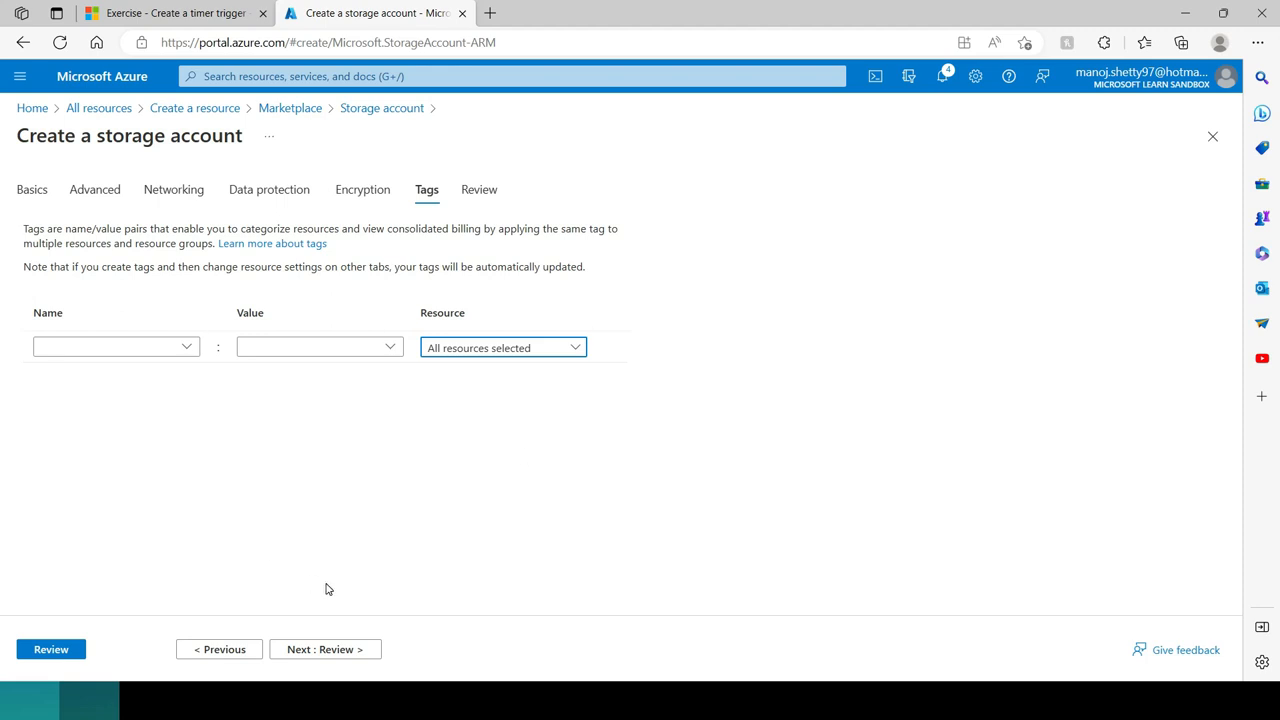
Step: Review the storage account's configuration summary through the Encryption section and create the account
{"action": "left_click", "coordinate": [314, 652]}
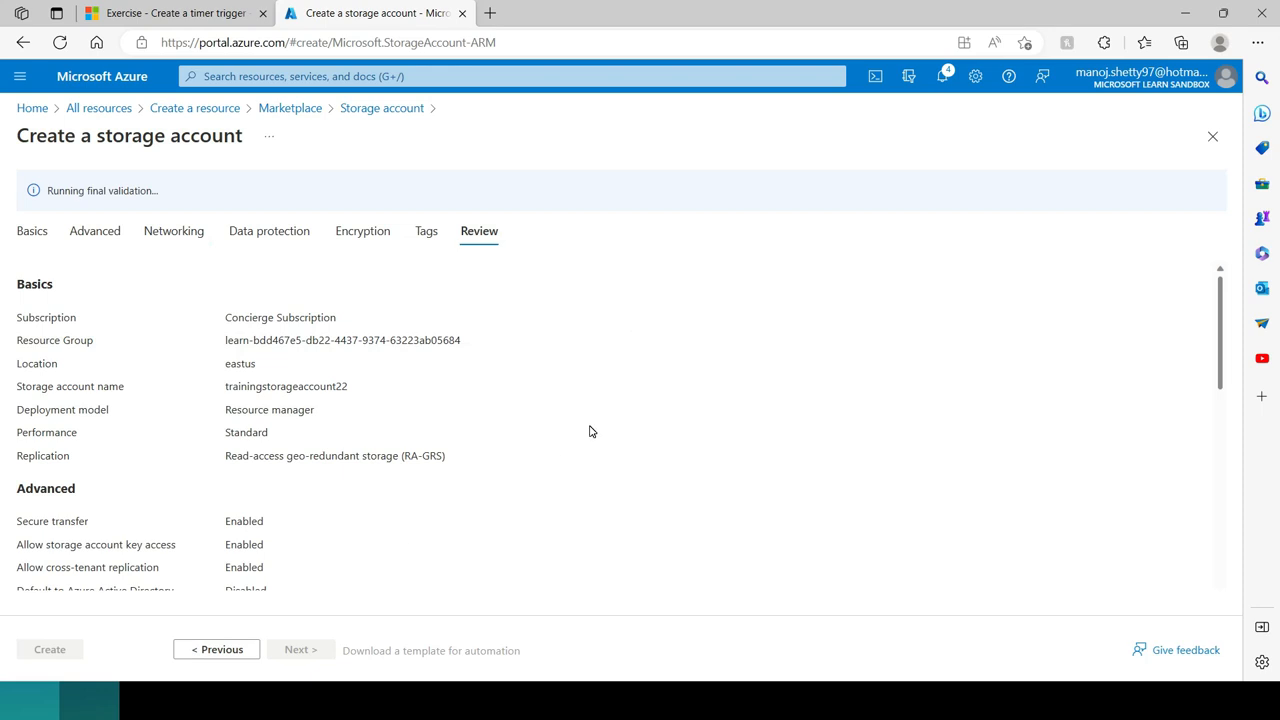
{"action": "scroll", "coordinate": [590, 431], "scroll_direction": "down", "scroll_amount": 3}
{"action": "scroll", "coordinate": [614, 451], "scroll_direction": "up", "scroll_amount": 3}
{"action": "scroll", "coordinate": [617, 455], "scroll_direction": "down", "scroll_amount": 5}
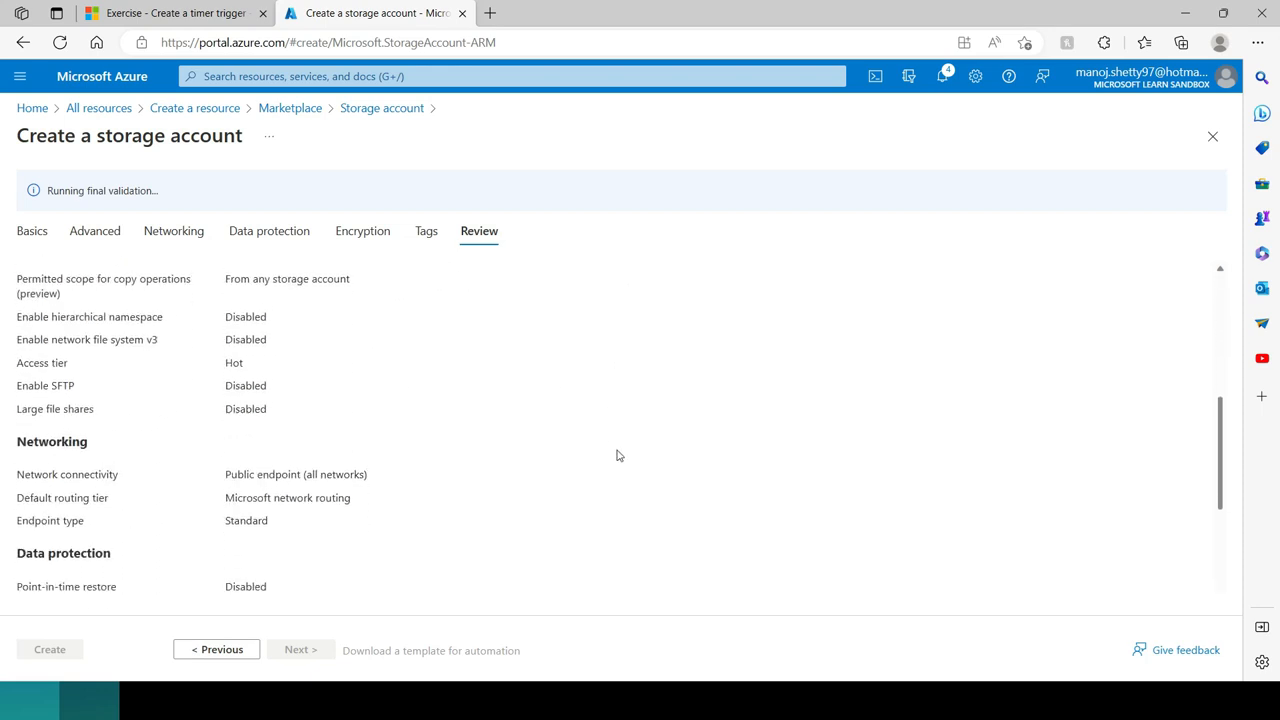
{"action": "scroll", "coordinate": [617, 455], "scroll_direction": "down", "scroll_amount": 5}
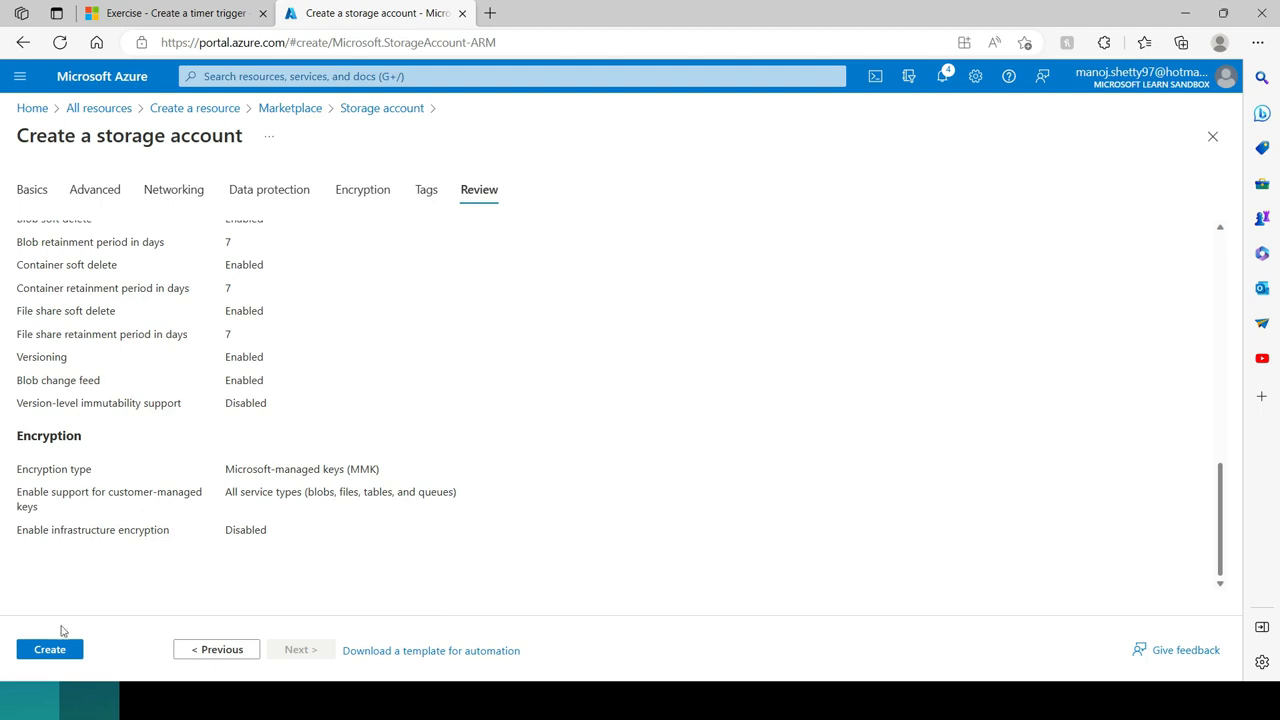
{"action": "left_click", "coordinate": [49, 650]}
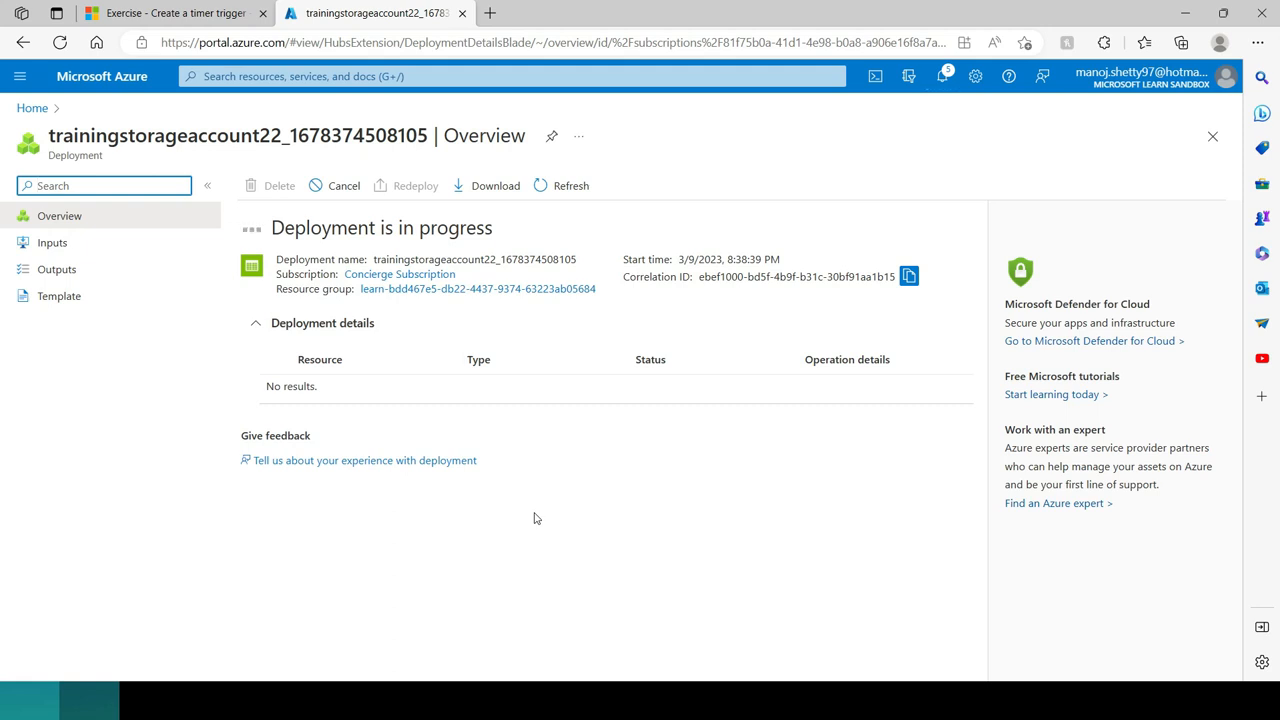
Step: Check the deployment notifications, open the deployed storage account resource and dismiss the notification
{"action": "left_click", "coordinate": [950, 75]}
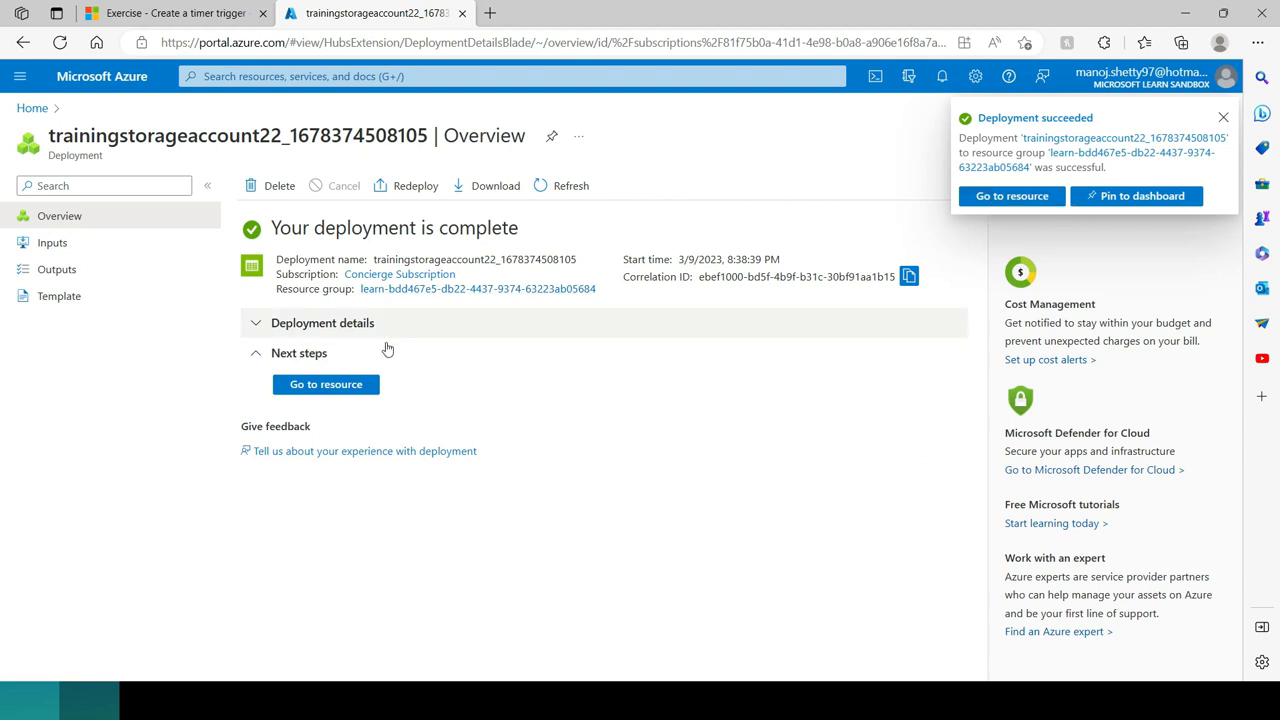
{"action": "left_click", "coordinate": [326, 385]}
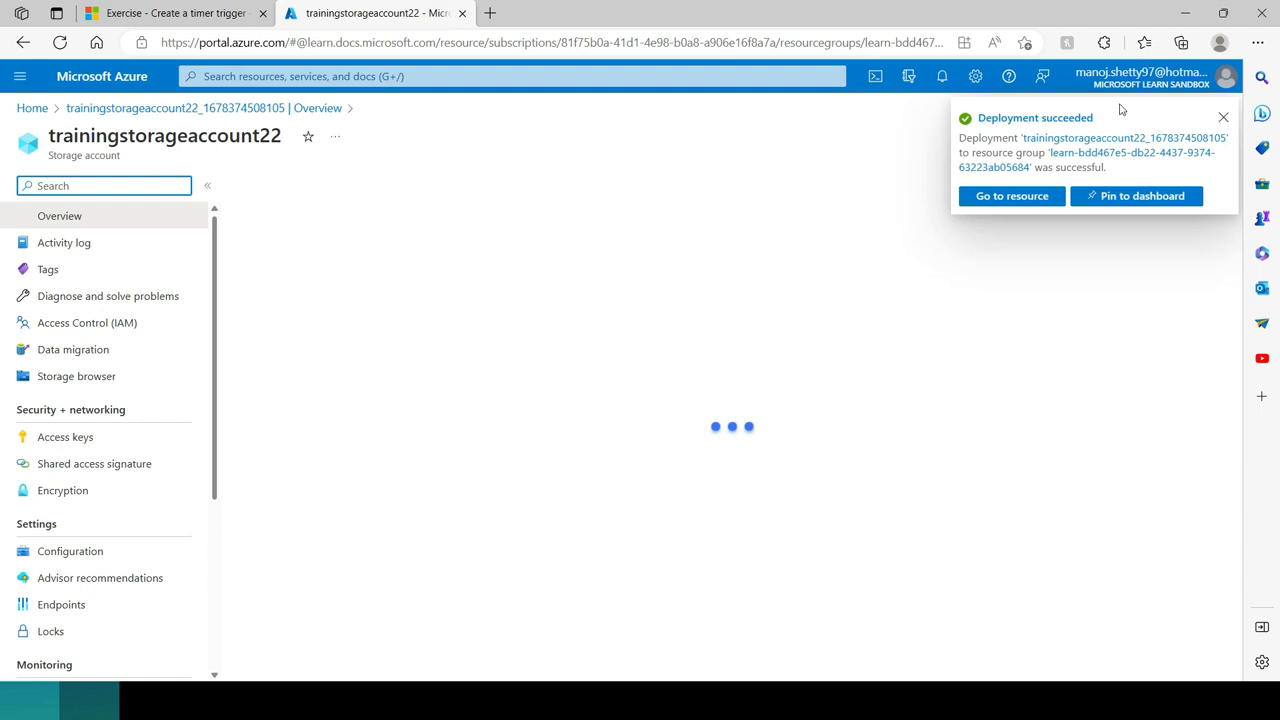
{"action": "left_click", "coordinate": [1224, 119]}
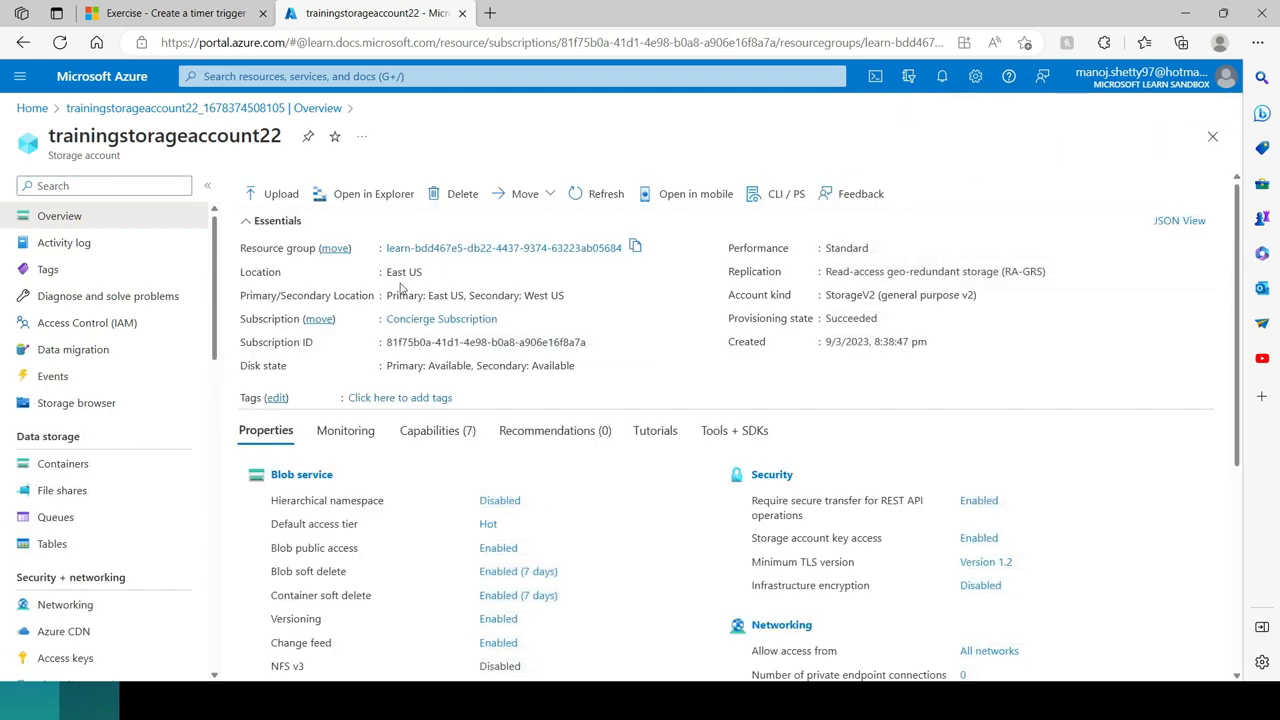
Step: Review the account's blob, file, queue and table service properties and open the Blob service containers
{"action": "scroll", "coordinate": [380, 417], "scroll_direction": "down", "scroll_amount": 3}
{"action": "scroll", "coordinate": [380, 240], "scroll_direction": "up", "scroll_amount": 1}
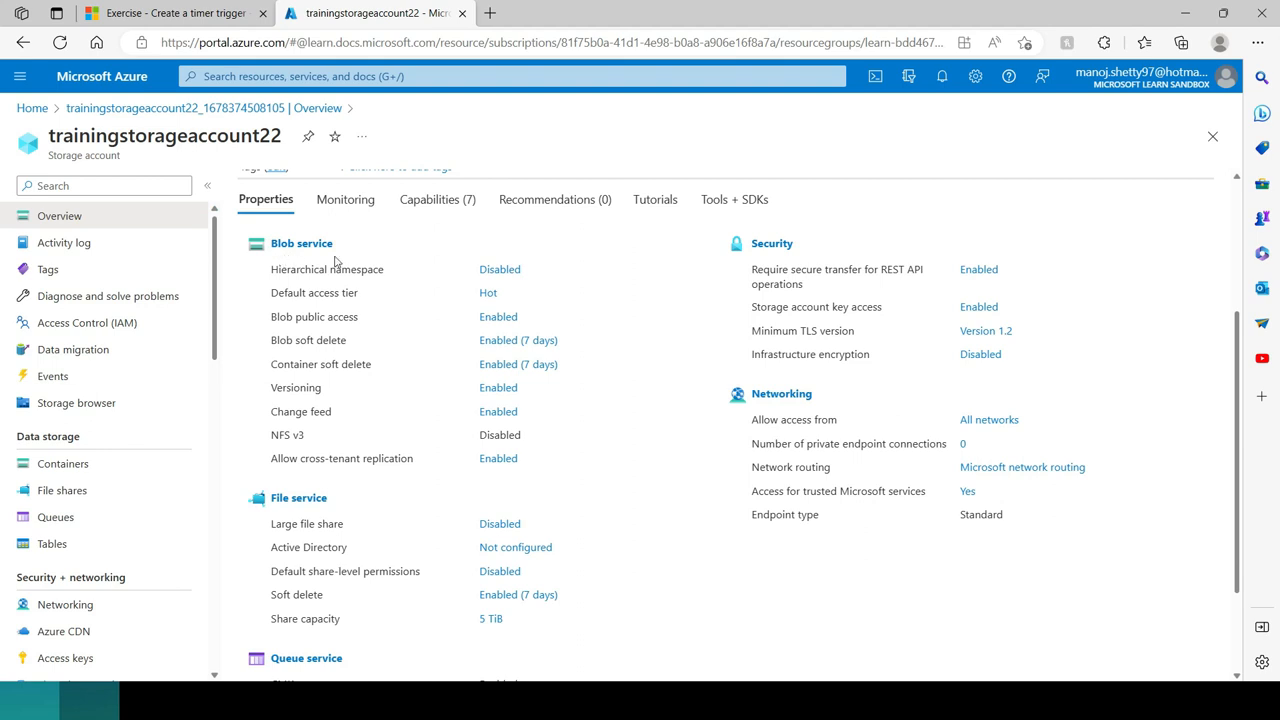
{"action": "scroll", "coordinate": [385, 383], "scroll_direction": "down", "scroll_amount": 3}
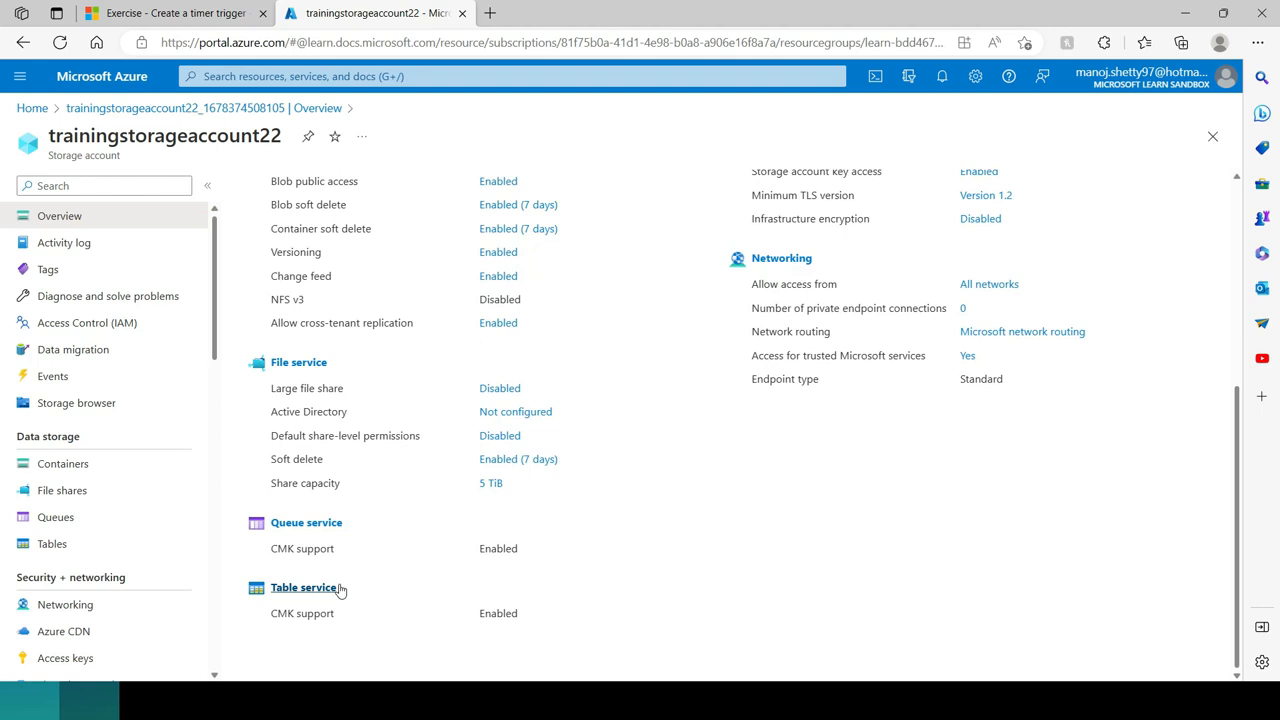
{"action": "scroll", "coordinate": [423, 523], "scroll_direction": "up", "scroll_amount": 5}
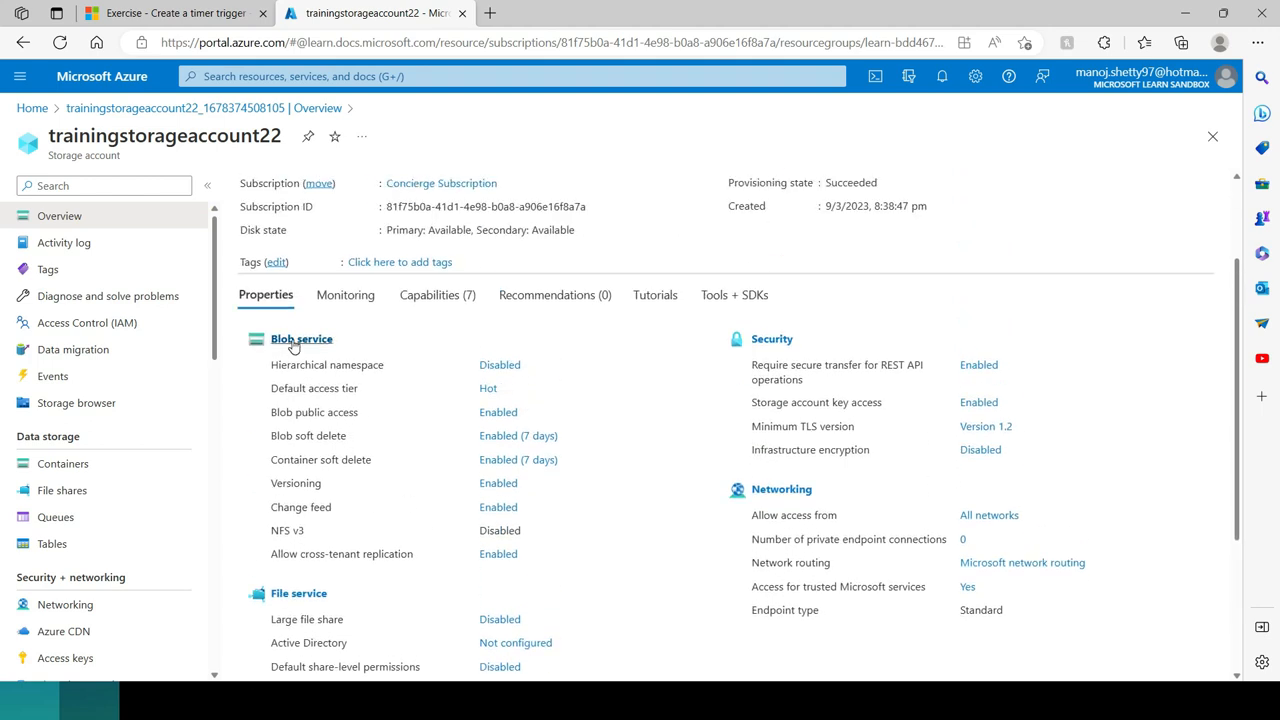
{"action": "left_click", "coordinate": [294, 342]}
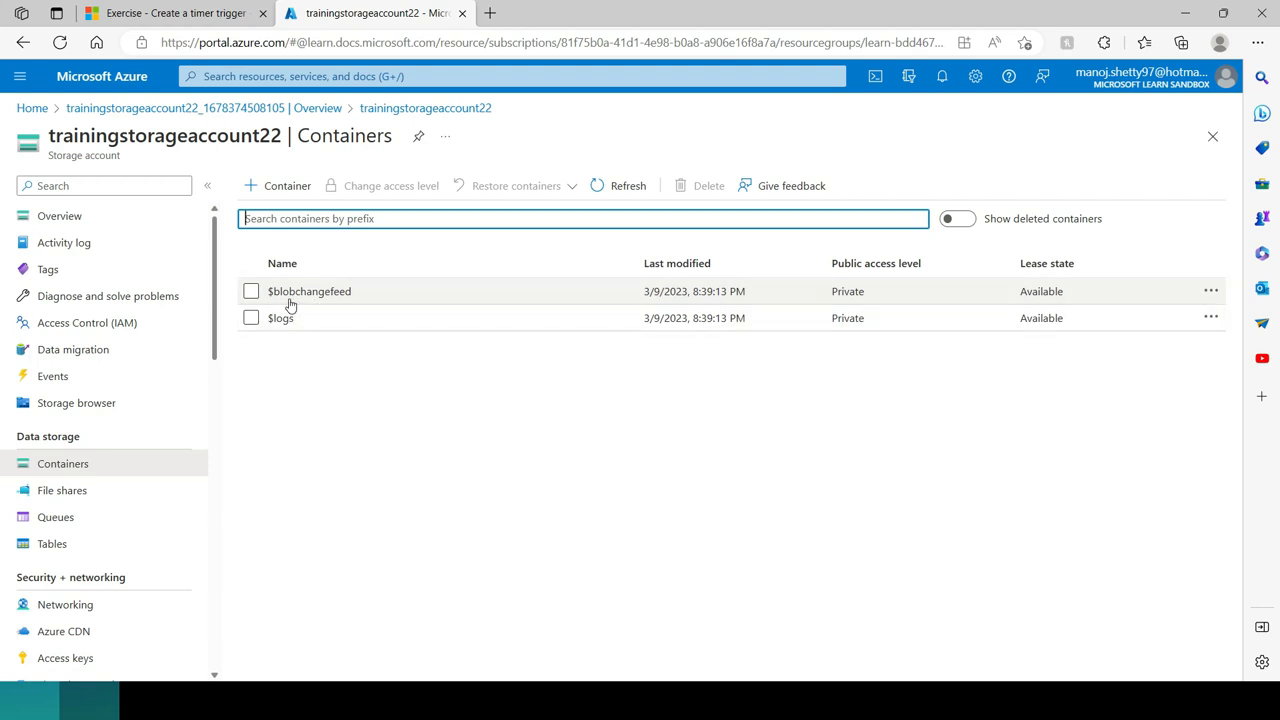
Step: Start a new blob container and name it testcontainer in lowercase letters
{"action": "left_click", "coordinate": [275, 192]}
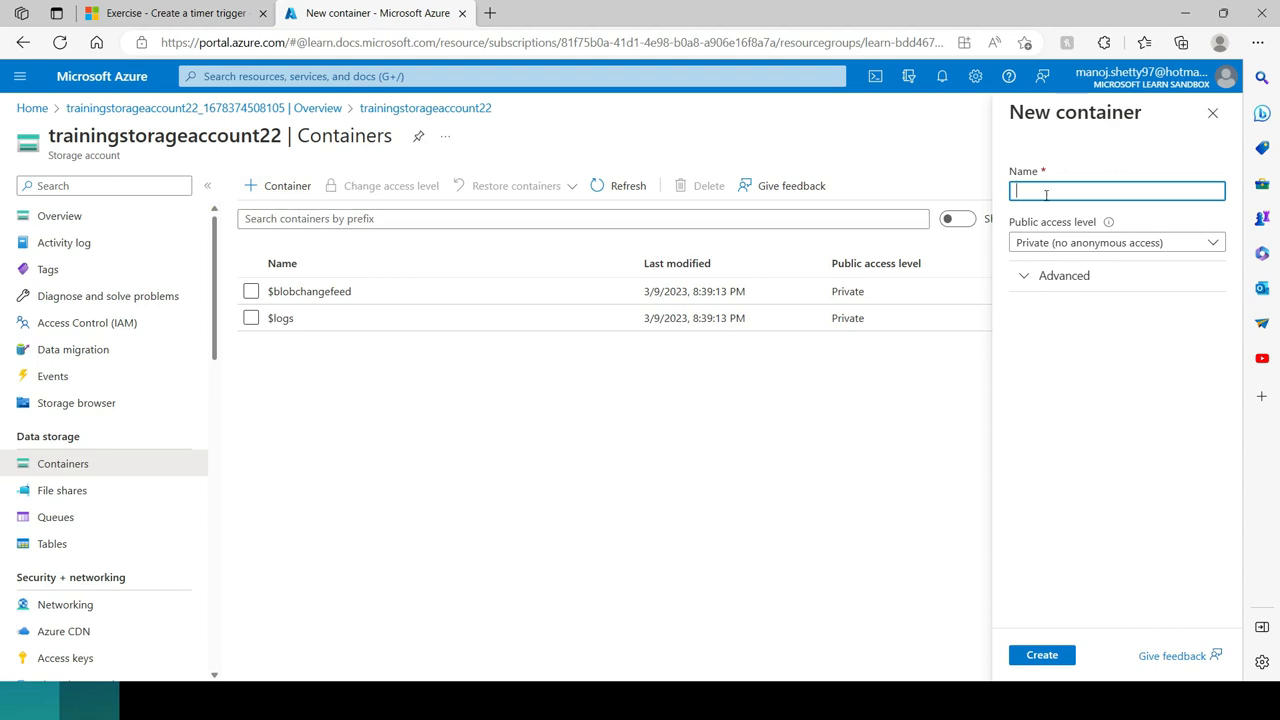
{"action": "left_click", "coordinate": [1046, 194]}
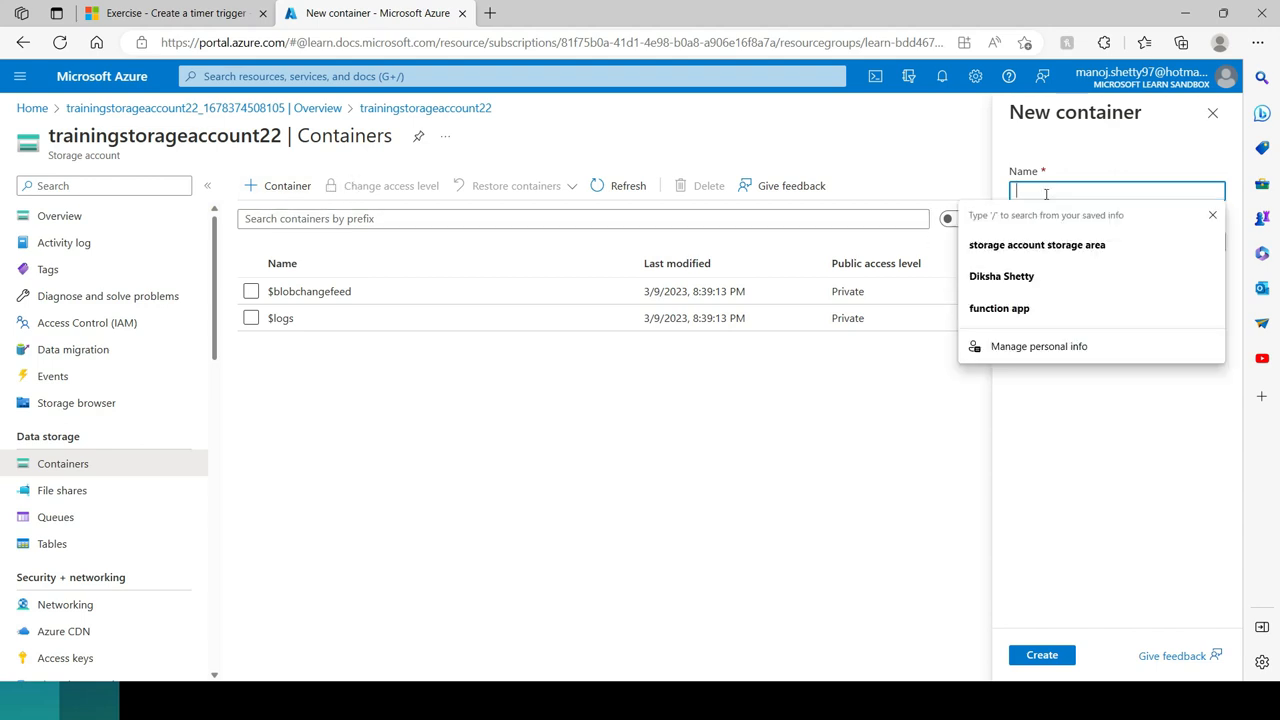
{"action": "left_click", "coordinate": [1212, 215]}
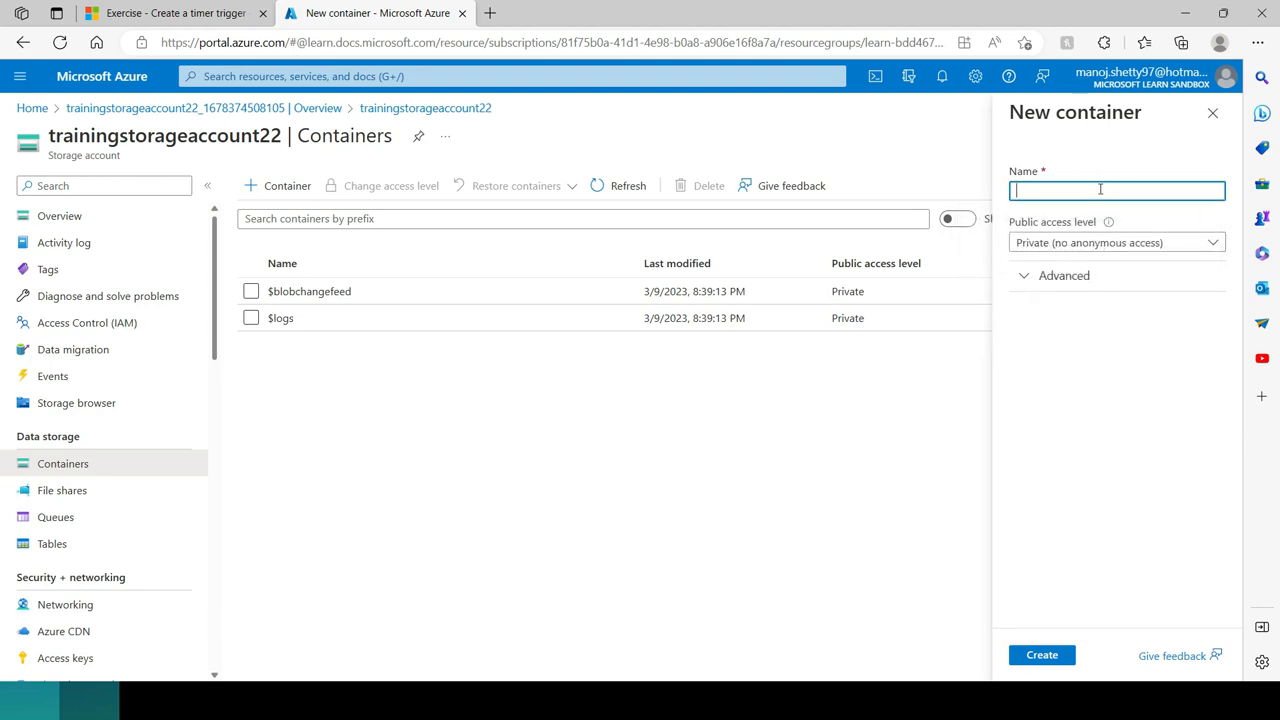
{"action": "type", "text": "TEst"}
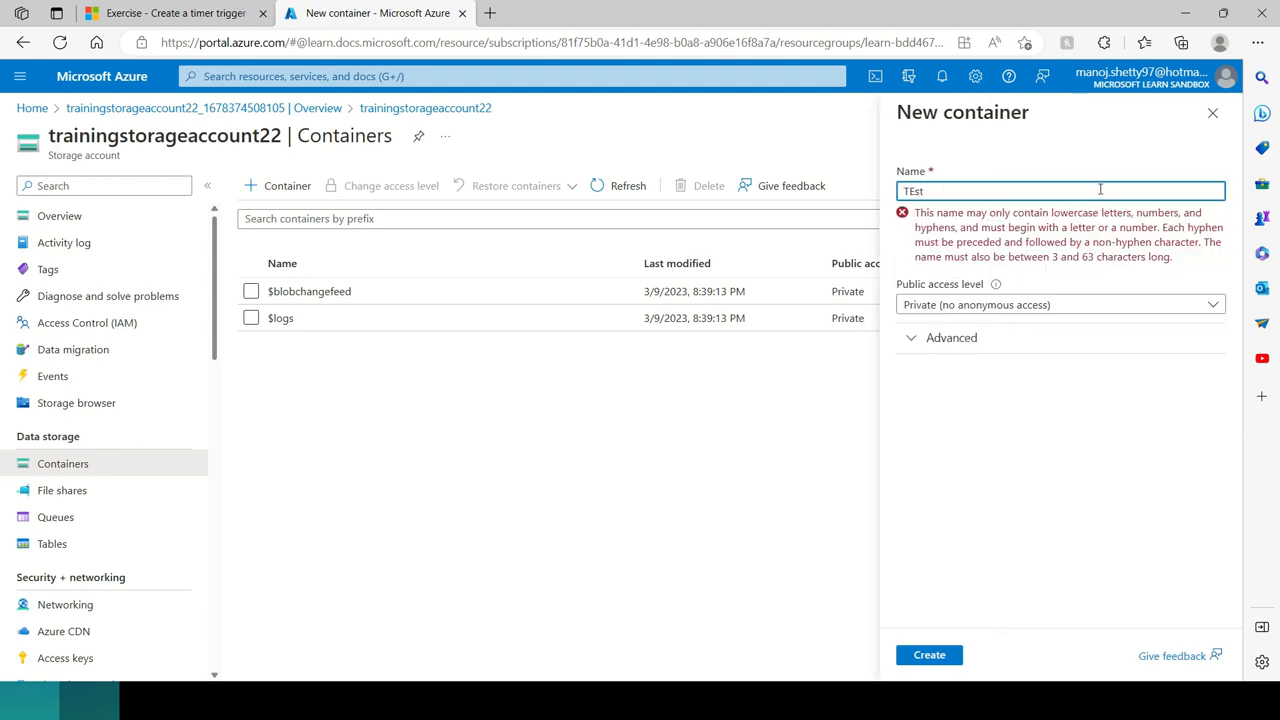
{"action": "key", "text": "BackSpace"}
{"action": "key", "text": "BackSpace"}
{"action": "type", "text": "test"}
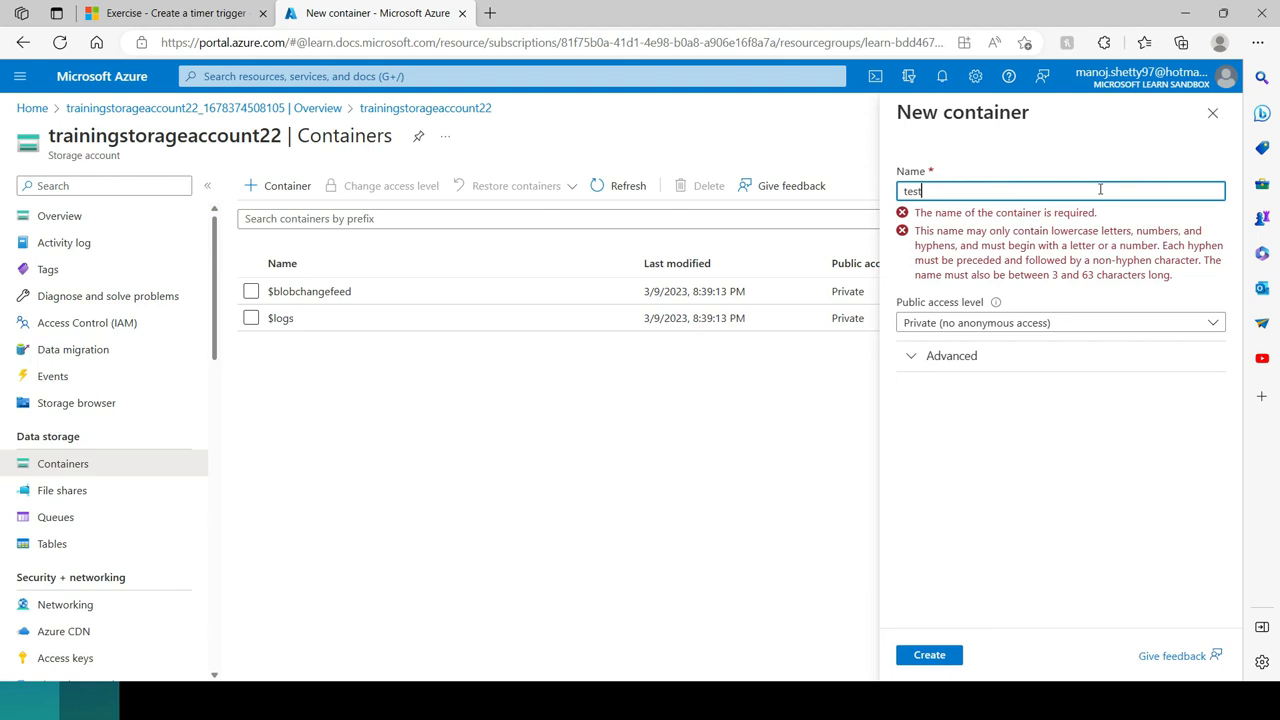
{"action": "type", "text": "container"}
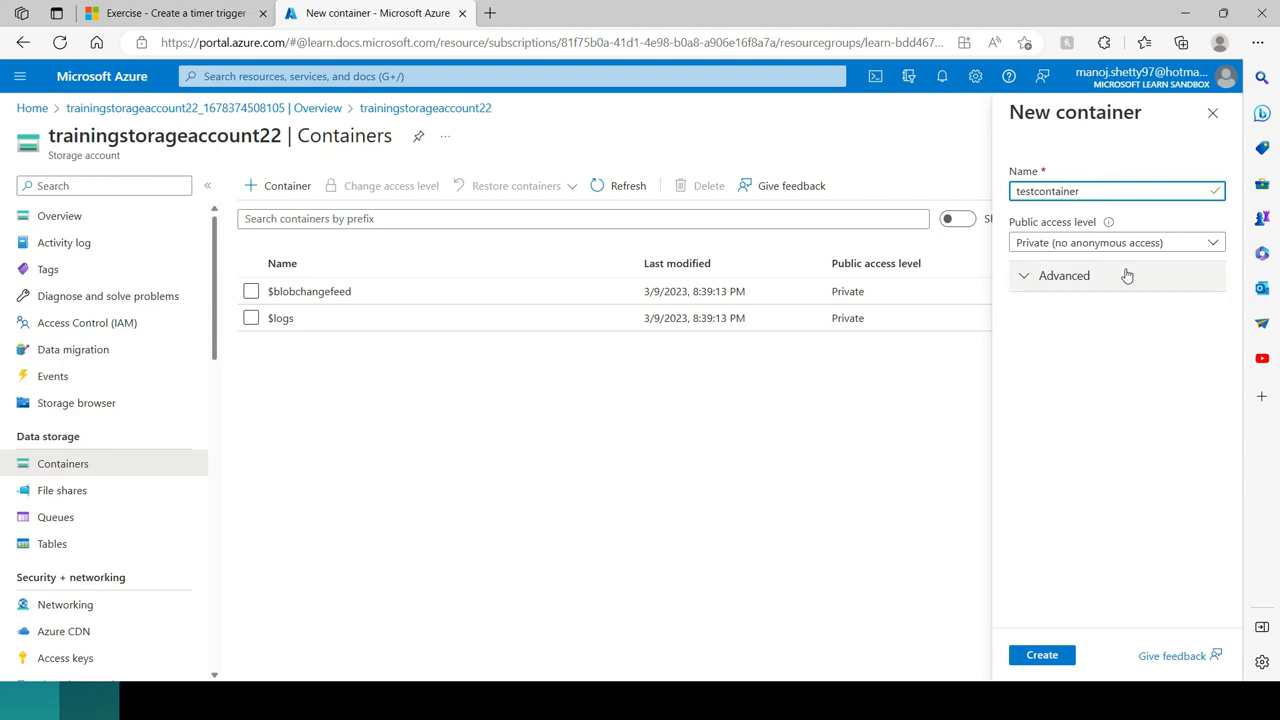
Step: Set the public access level to Container (anonymous read access for containers and blobs) and create the container
{"action": "left_click", "coordinate": [1064, 247]}
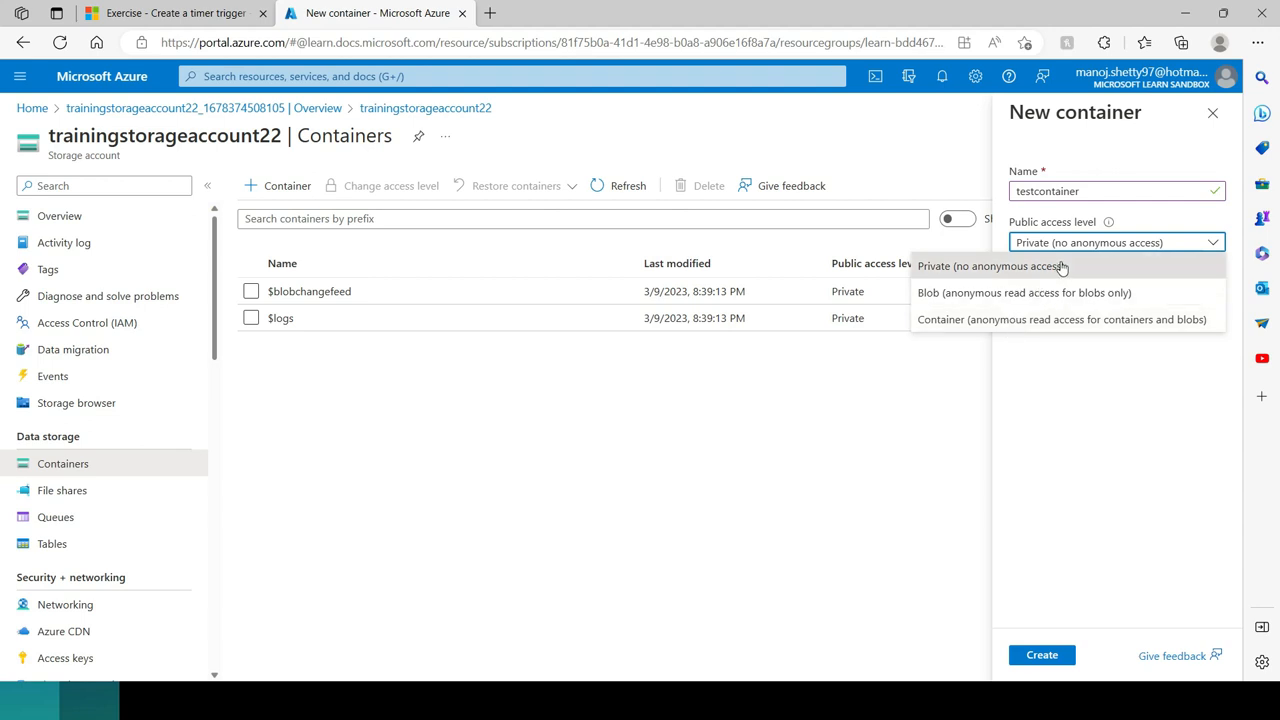
{"action": "left_click", "coordinate": [1005, 320]}
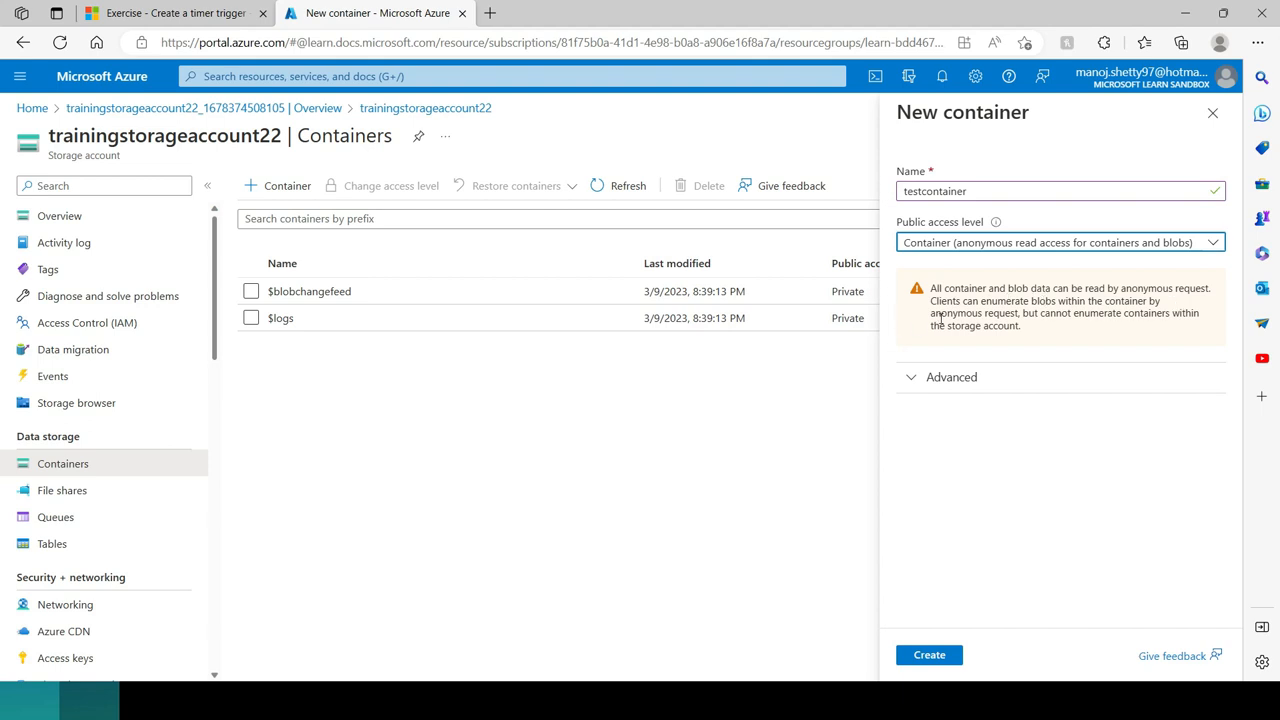
{"action": "left_click", "coordinate": [929, 658]}
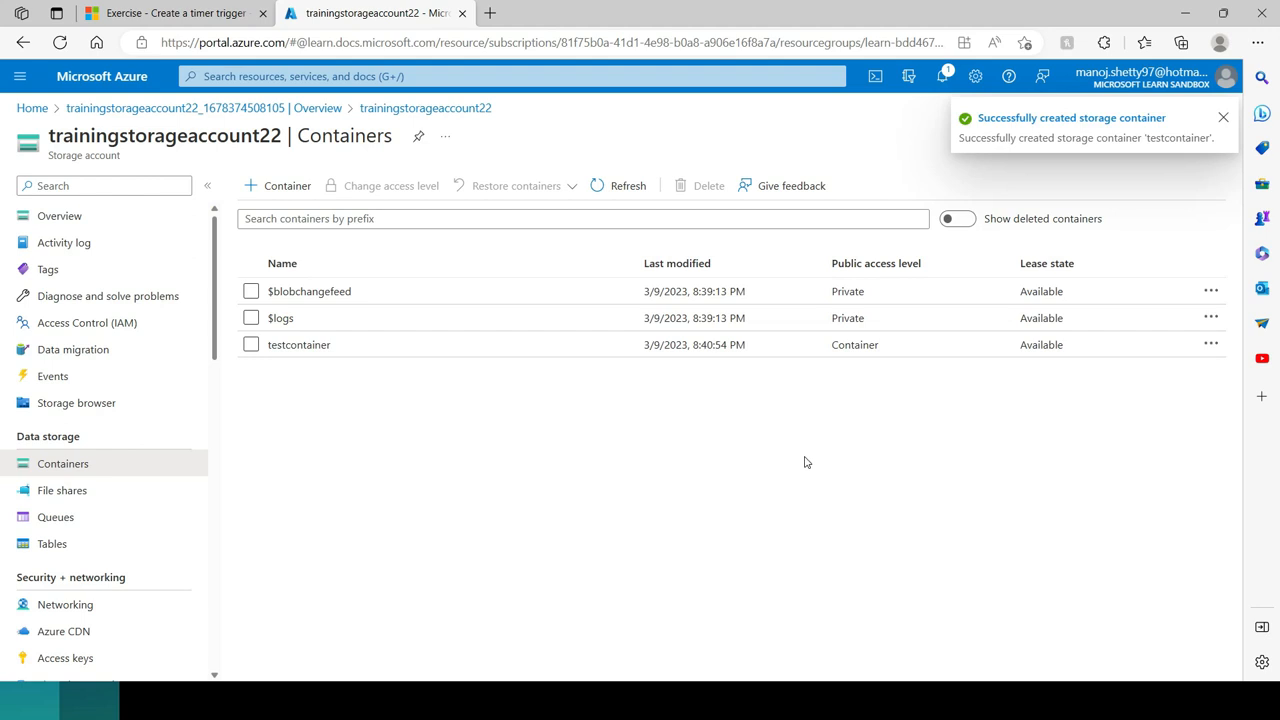
Step: Upload TestFile.txt from the FileUpload folder into testcontainer and close the upload form
{"action": "left_click", "coordinate": [299, 345]}
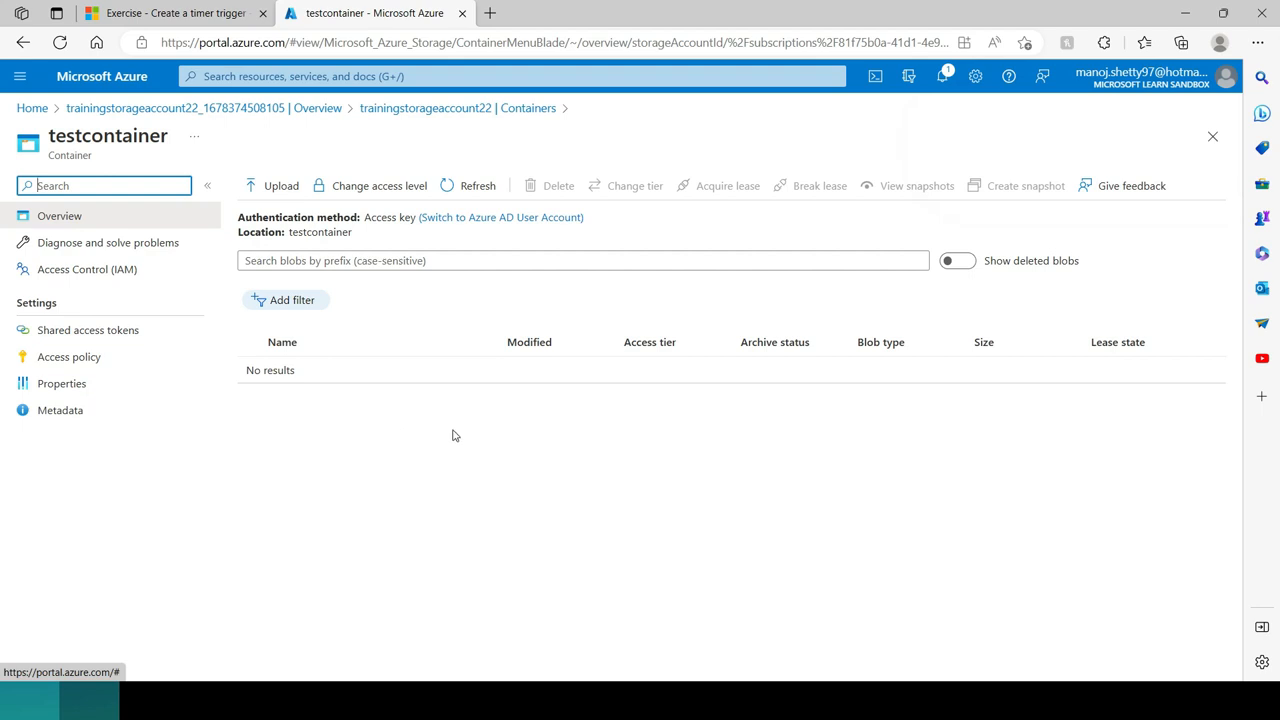
{"action": "left_click", "coordinate": [270, 193]}
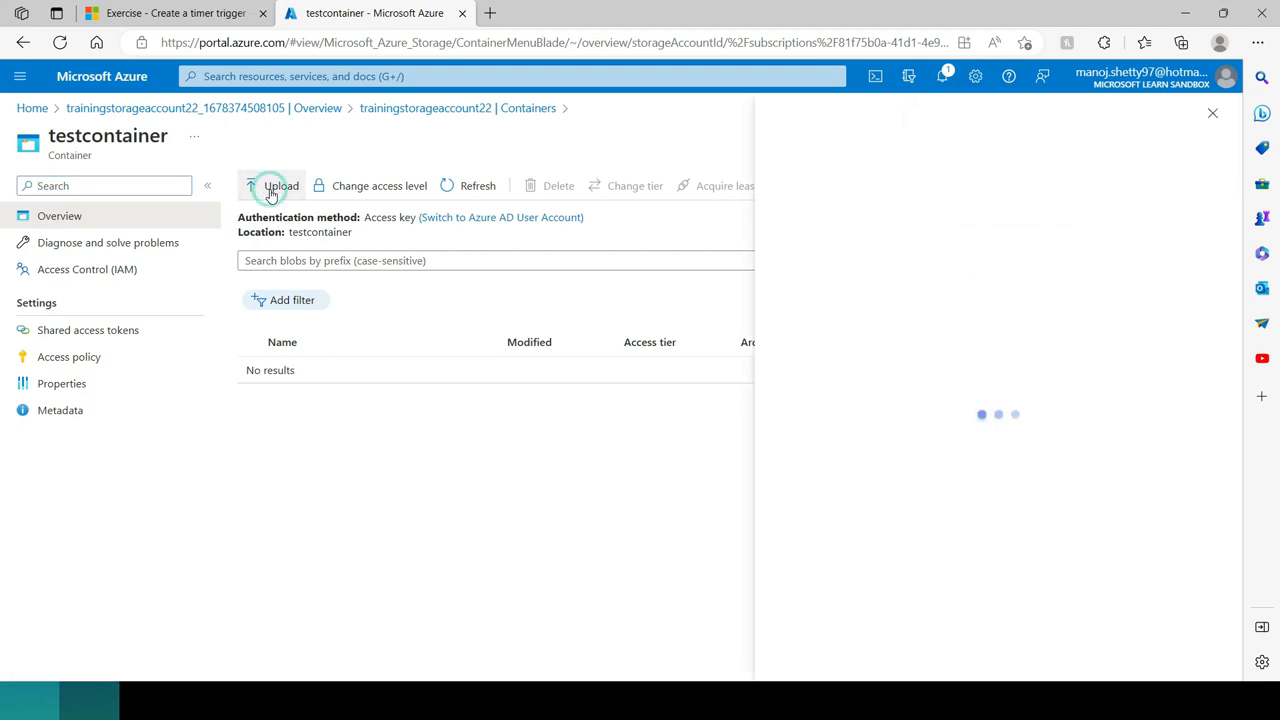
{"action": "left_click", "coordinate": [1047, 198]}
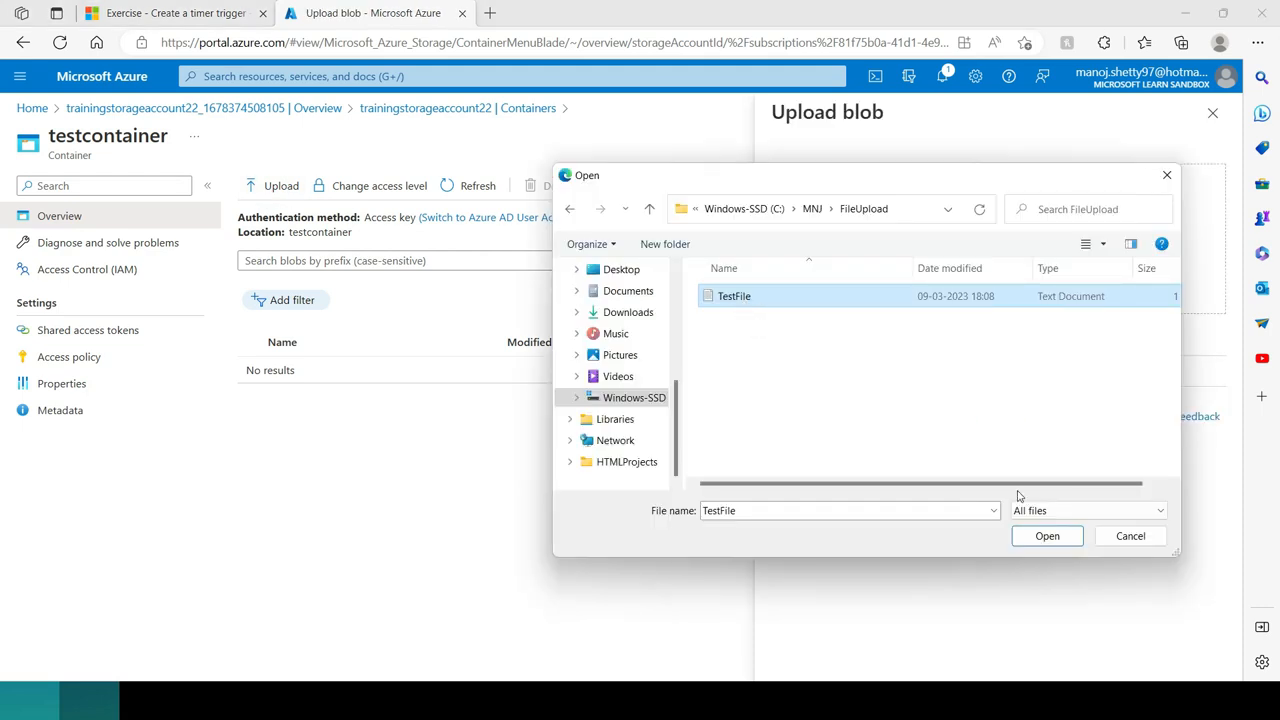
{"action": "left_click", "coordinate": [1047, 537]}
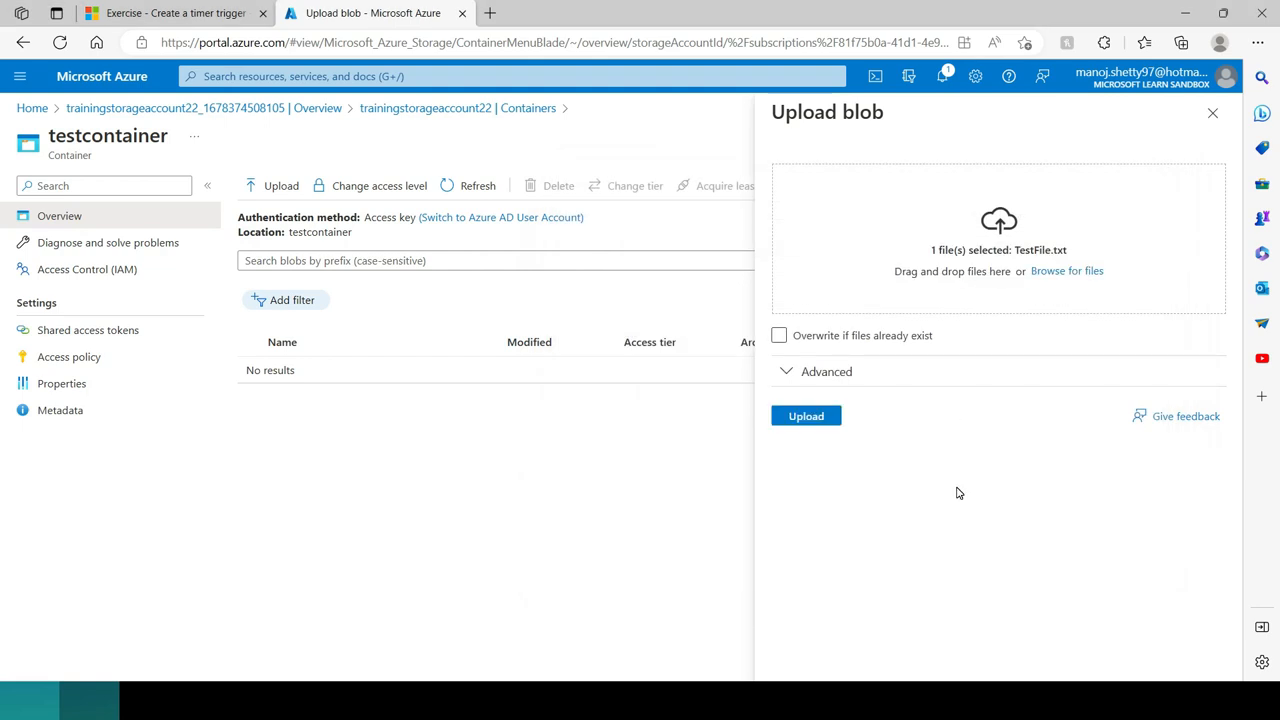
{"action": "left_click", "coordinate": [808, 418]}
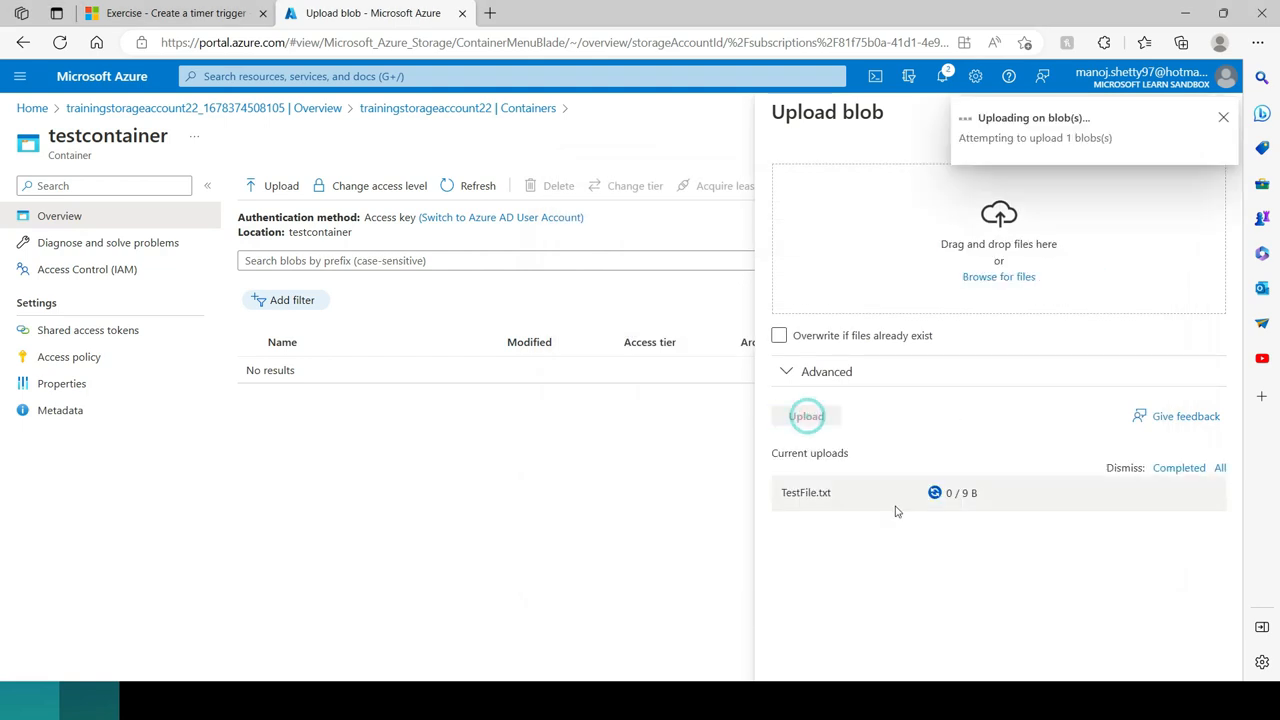
{"action": "left_click", "coordinate": [1223, 120]}
{"action": "left_click", "coordinate": [1212, 114]}
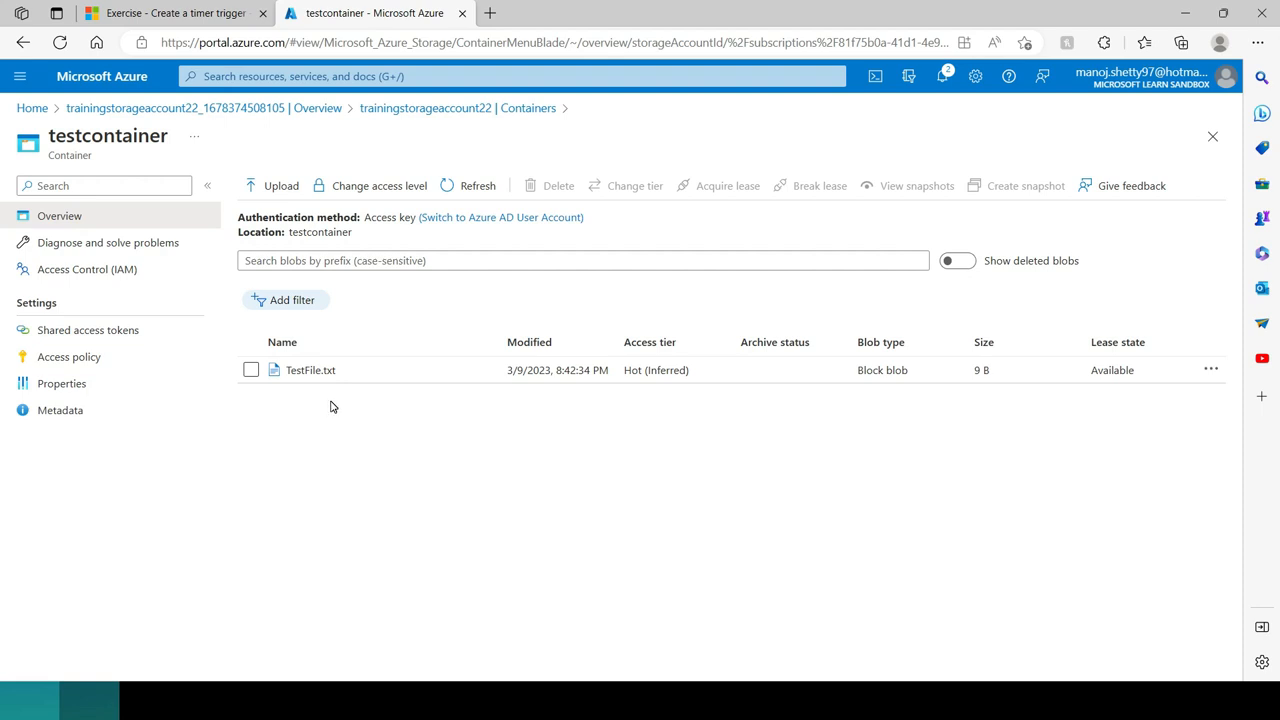
Step: Return to the storage account's container list and find its security and networking settings
{"action": "left_click", "coordinate": [440, 110]}
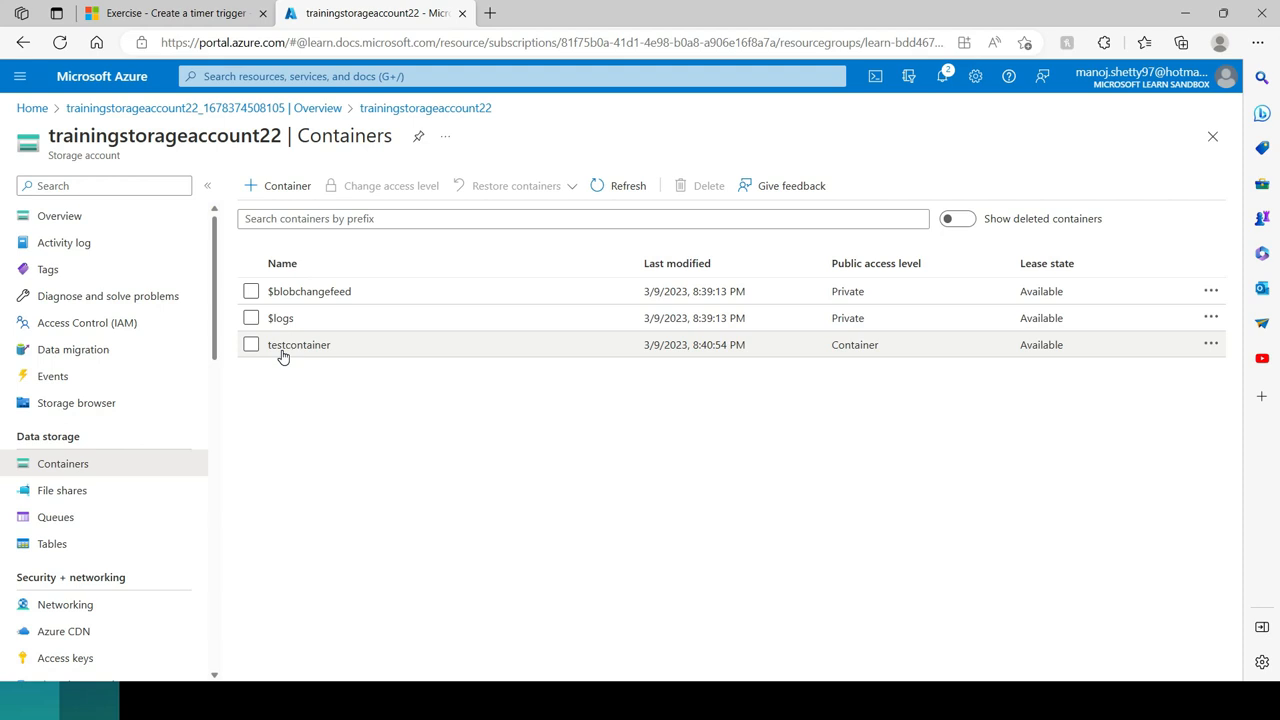
{"action": "scroll", "coordinate": [180, 489], "scroll_direction": "down", "scroll_amount": 2}
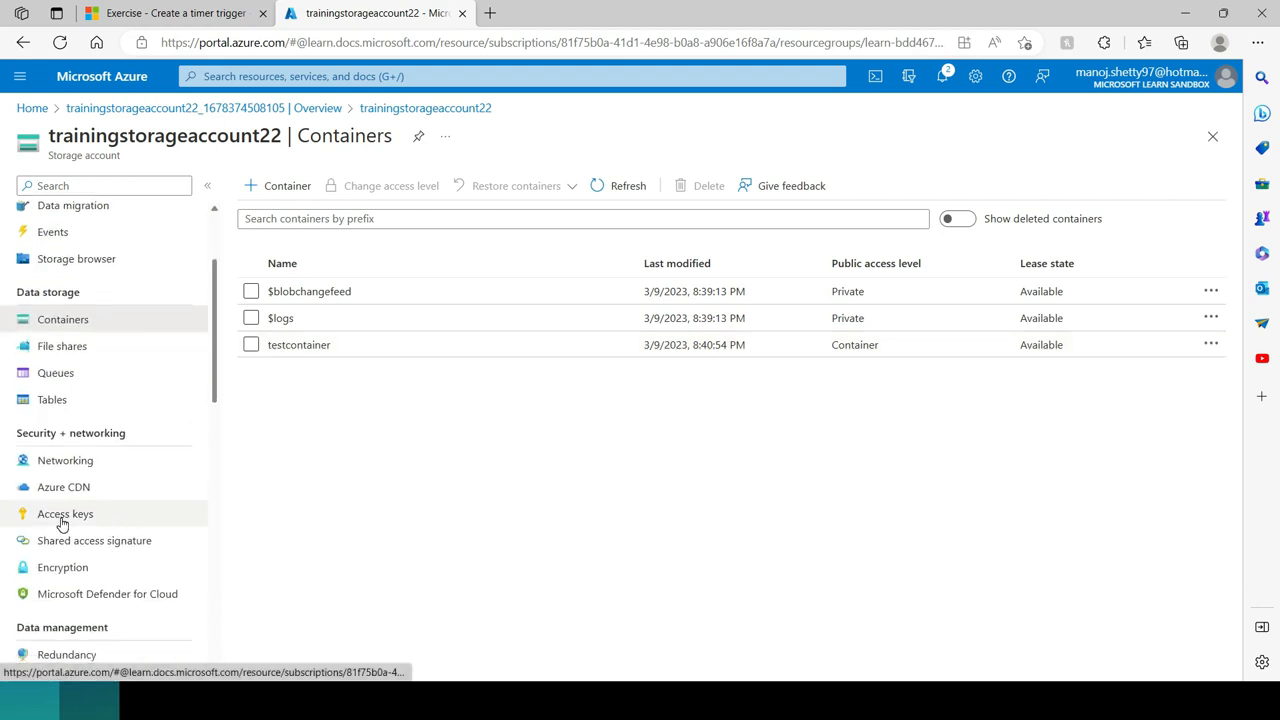